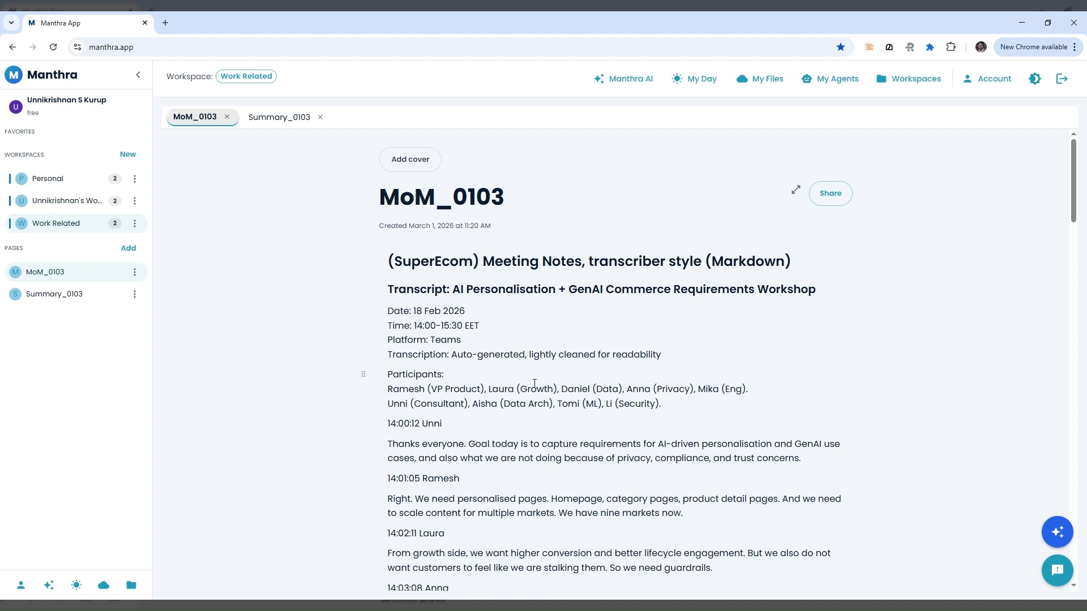
Look over the meeting transcript on page MoM_0103 and open the Summary_0103 page in the Work Related workspace.
scroll(575, 392, "down", 2)
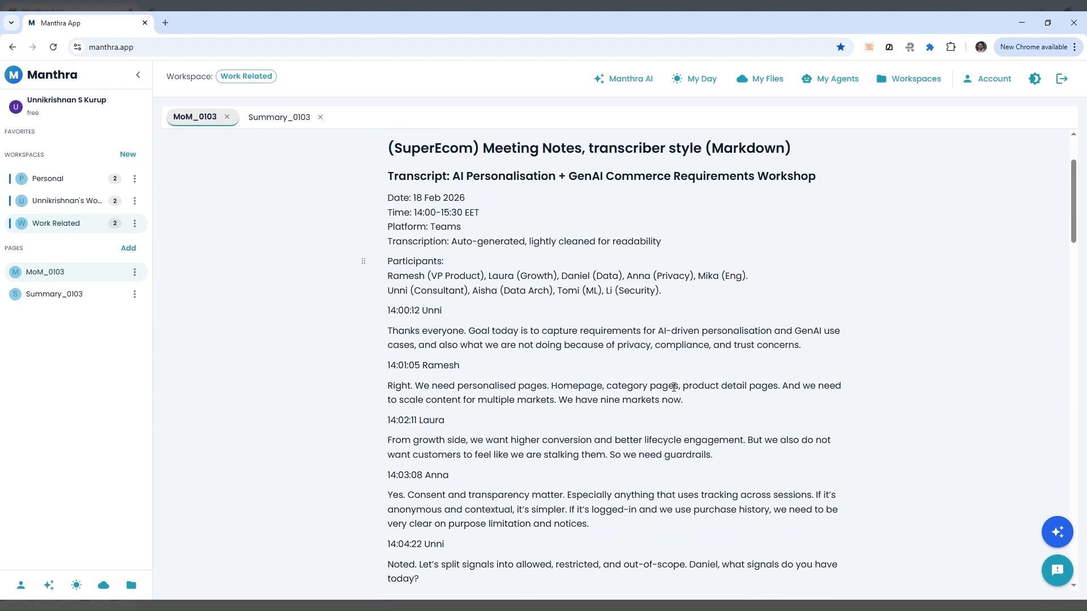
scroll(674, 387, "up", 2)
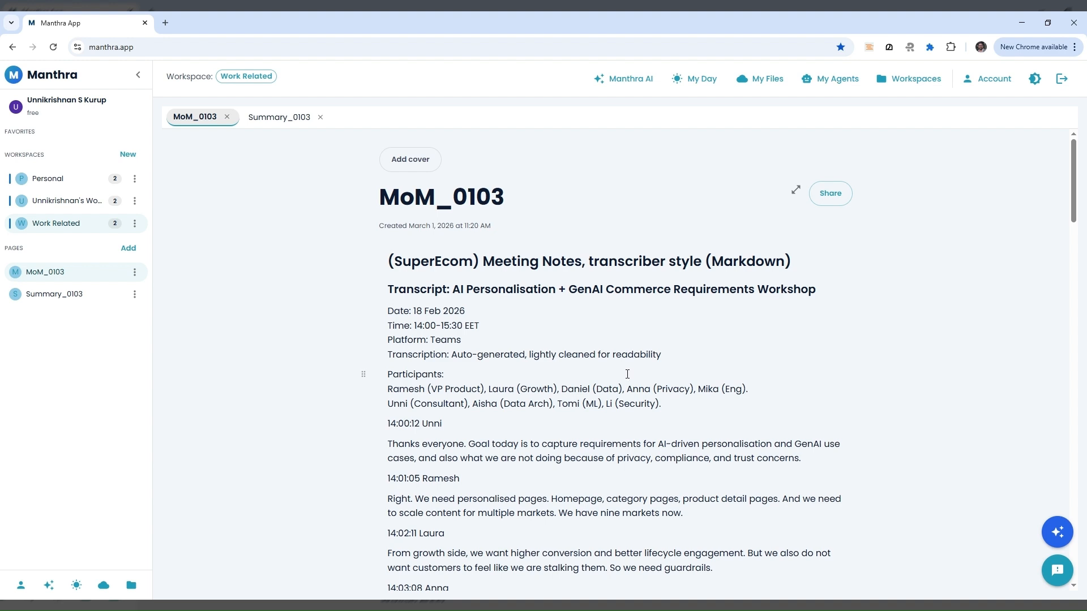
left_click(54, 228)
left_click(55, 295)
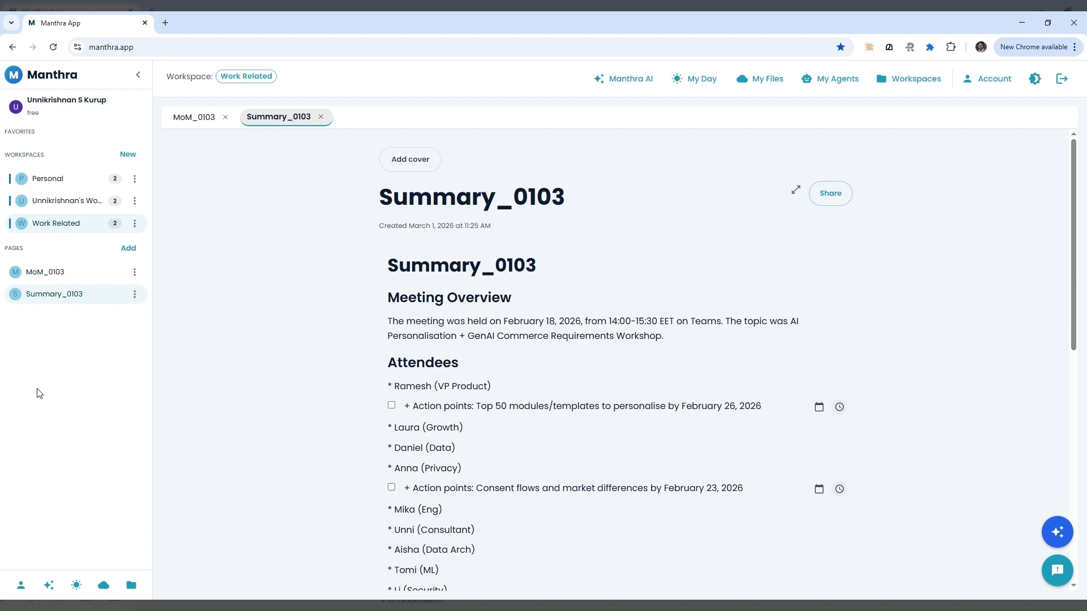
Attach the file SuperEcom_AI_Personalisation_GenAI_Deck.pdf as a new block after the action items of page MoM_0103.
left_click(51, 270)
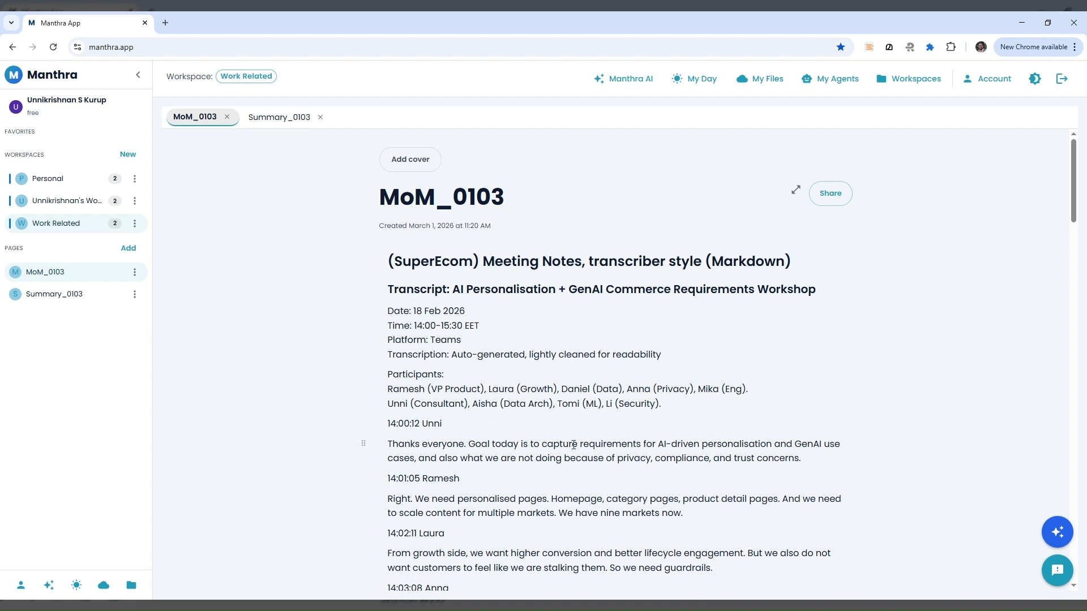
scroll(574, 445, "down", 20)
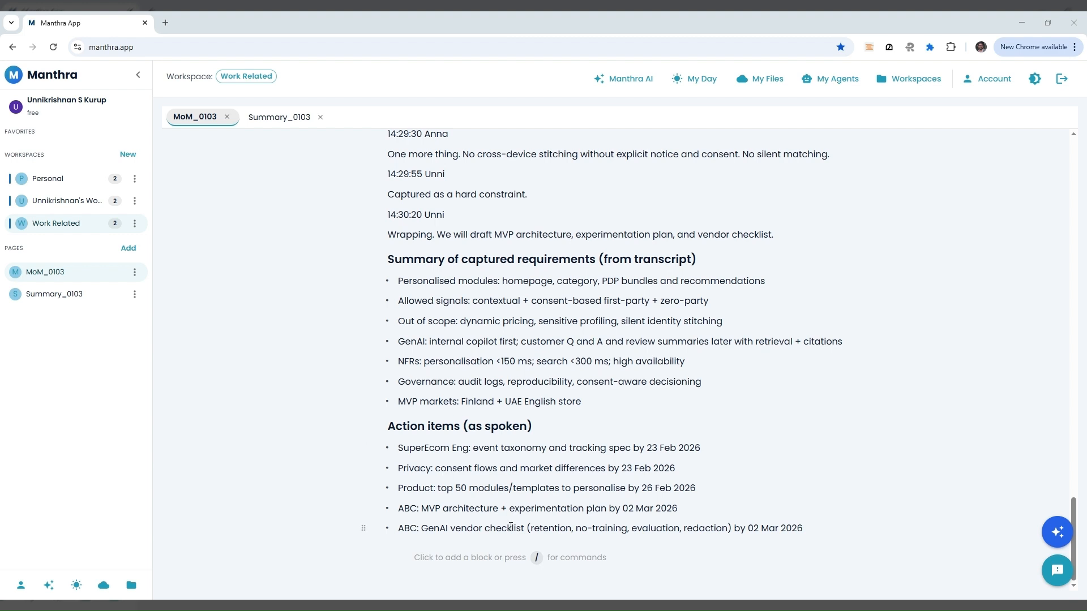
left_click(513, 556)
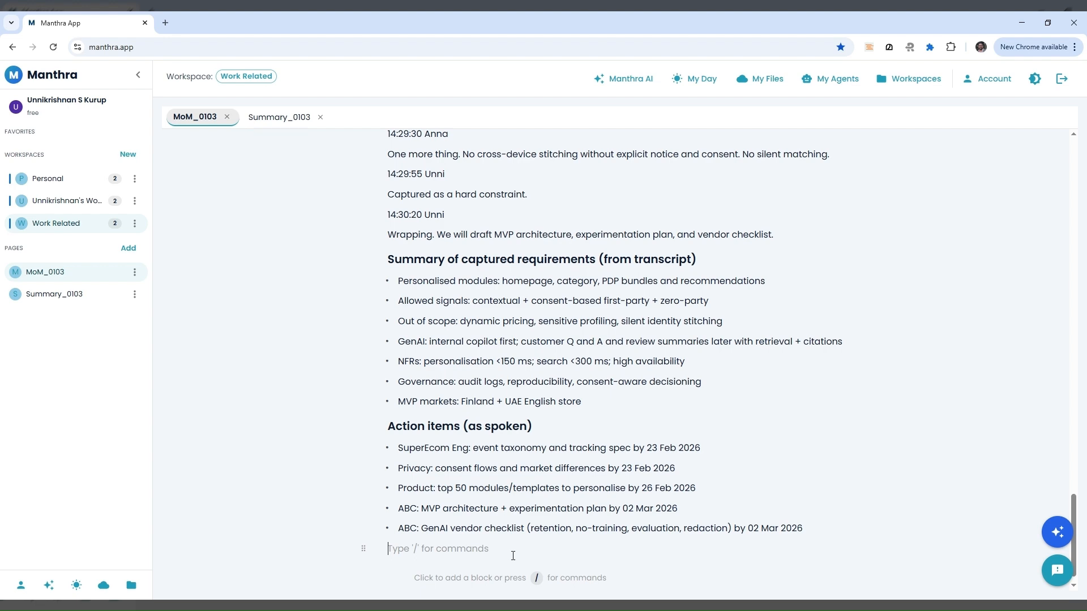
type("/")
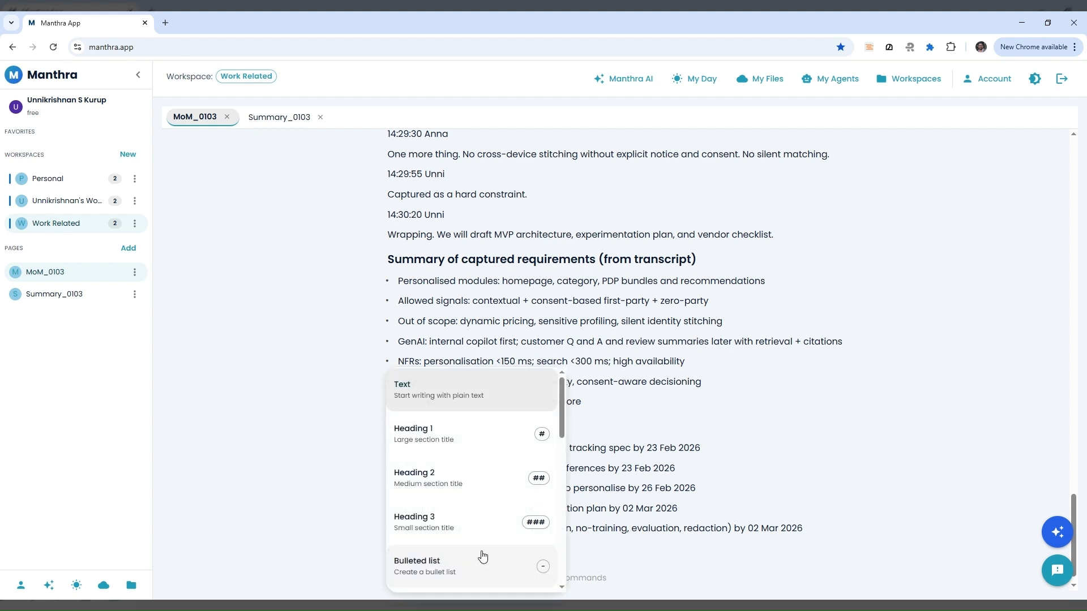
left_click(459, 575)
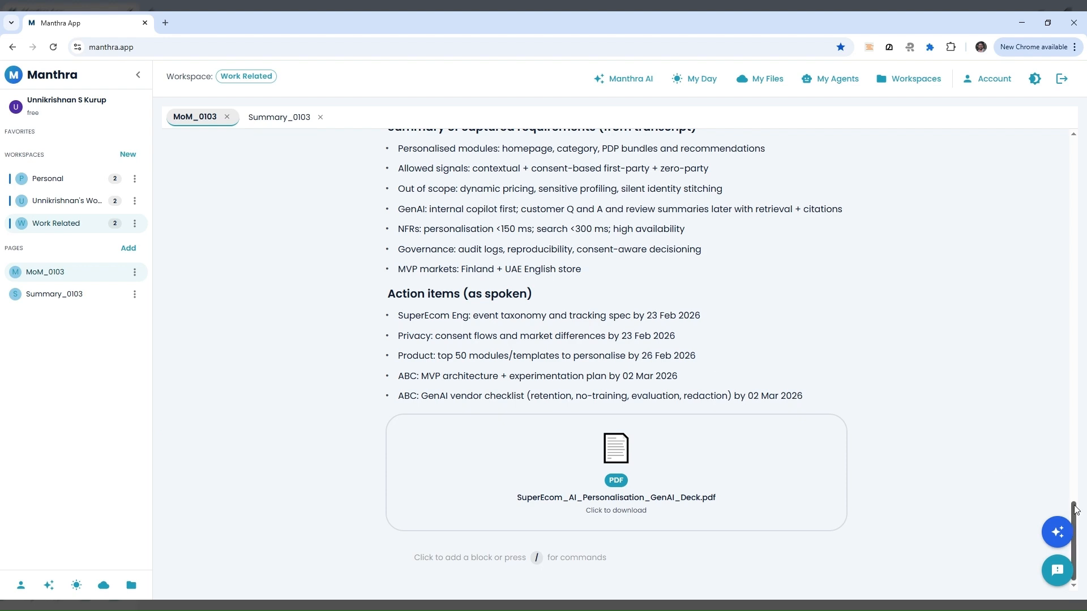
left_click_drag(1076, 510, 1059, 543)
Copy the name of the uploaded PDF from the workspace's file list.
left_click(759, 82)
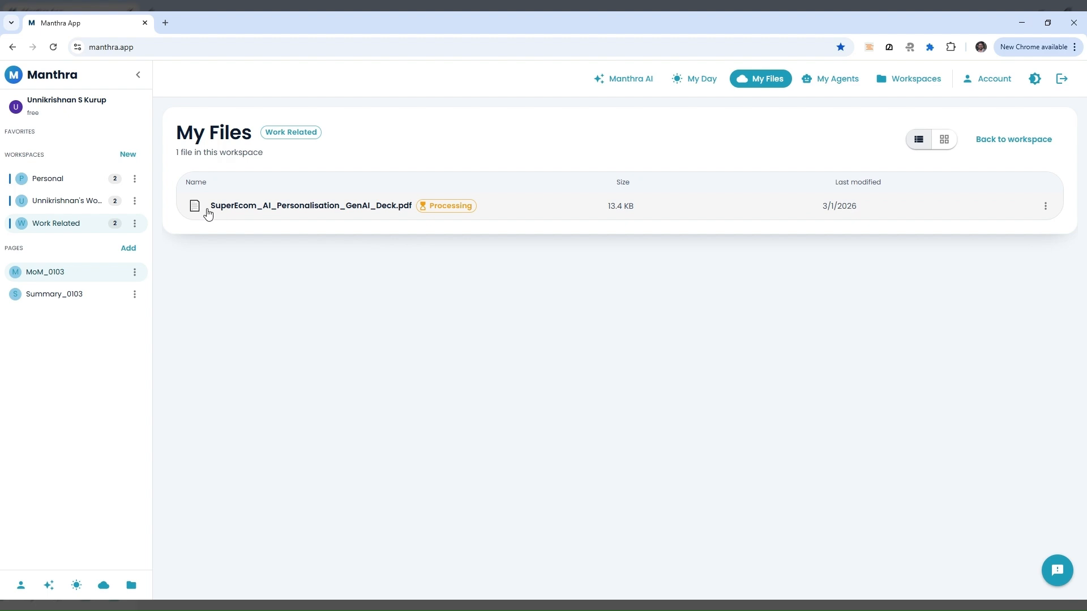
left_click_drag(207, 215, 415, 222)
key("ctrl+c")
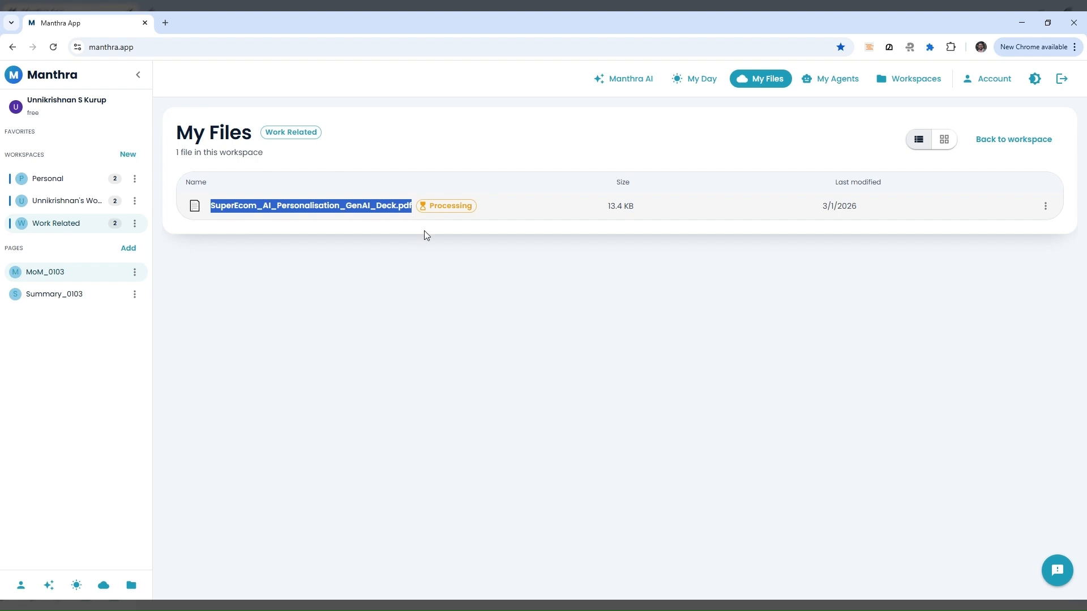
Look through the slides of the uploaded PDF deck, close it and return to the file list.
scroll(646, 330, "down", 3)
scroll(647, 333, "down", 12)
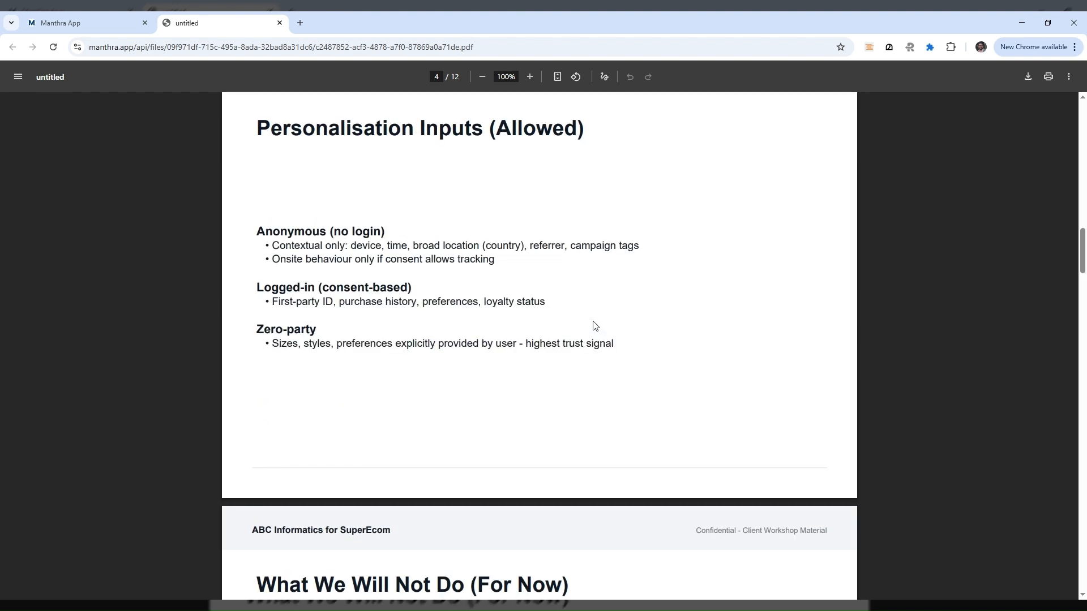
scroll(495, 323, "down", 20)
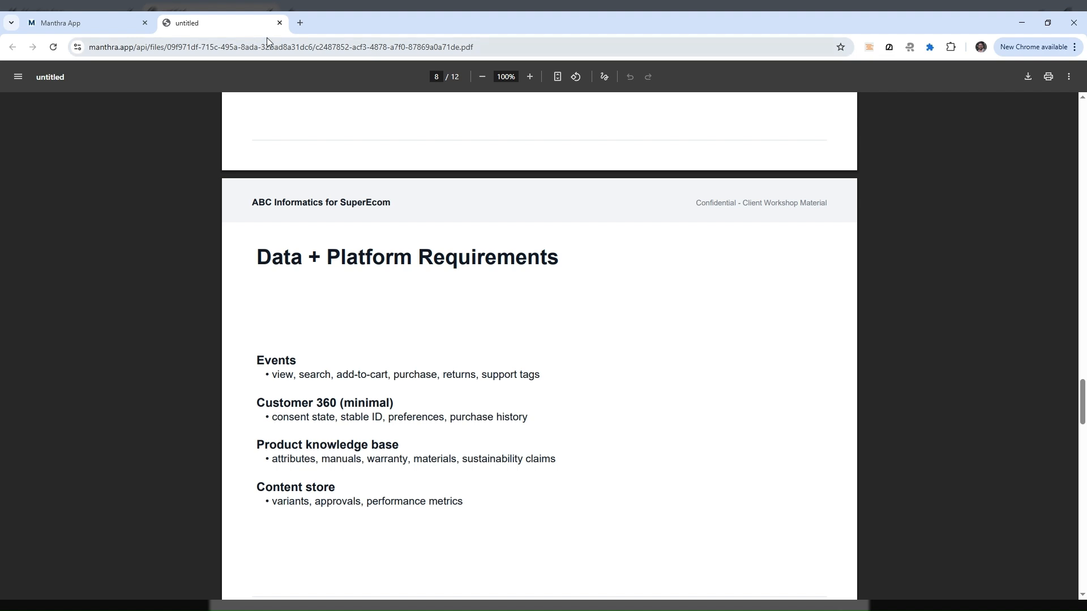
left_click(279, 23)
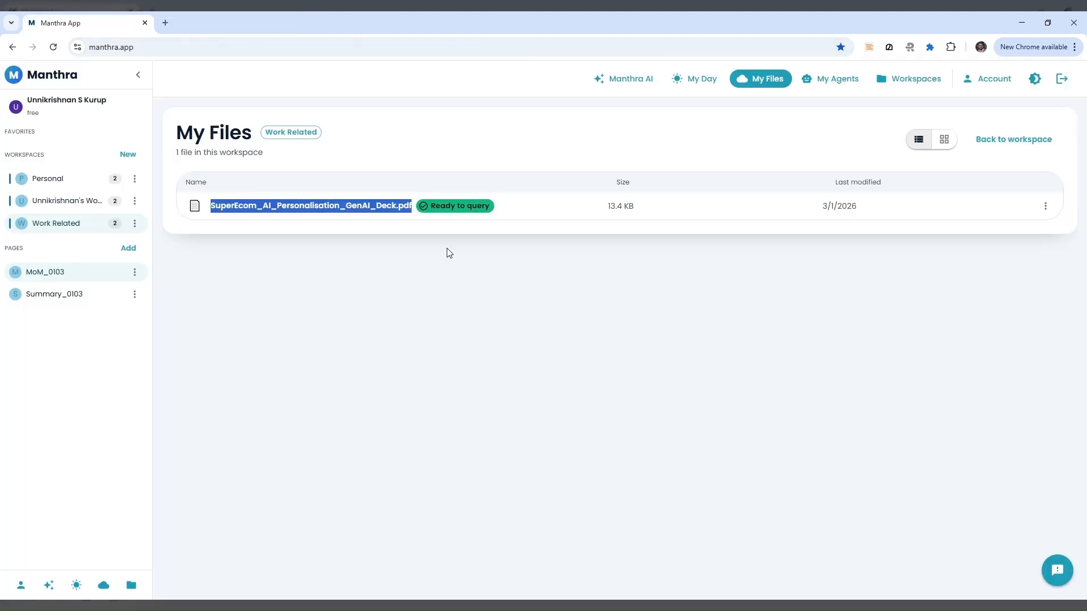
left_click(468, 252)
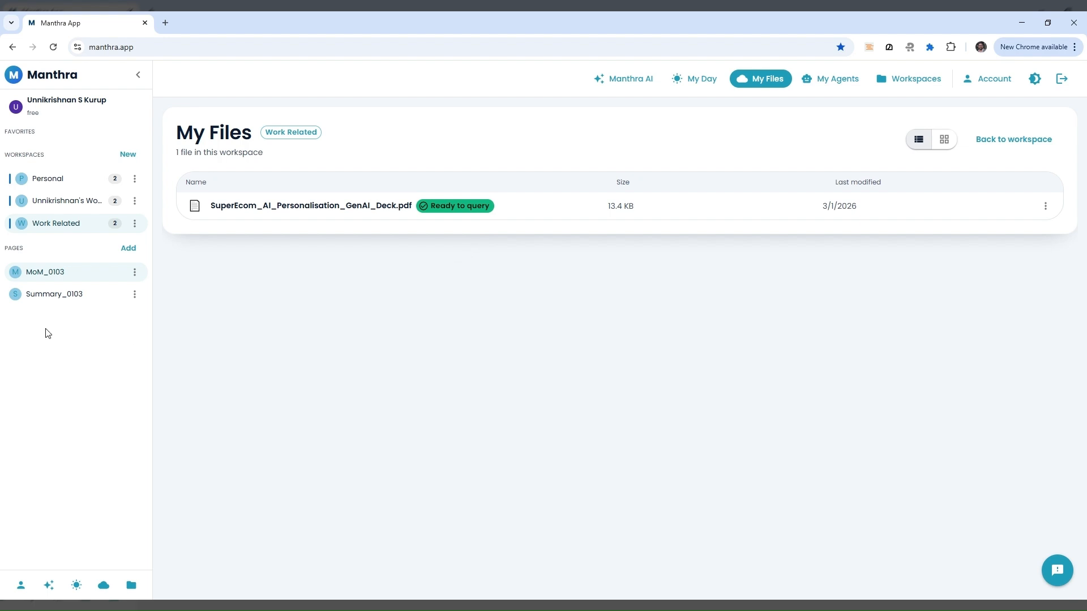
Reopen page MoM_0103 at its PDF attachment and start a new AI assistant chat beside it.
left_click(53, 274)
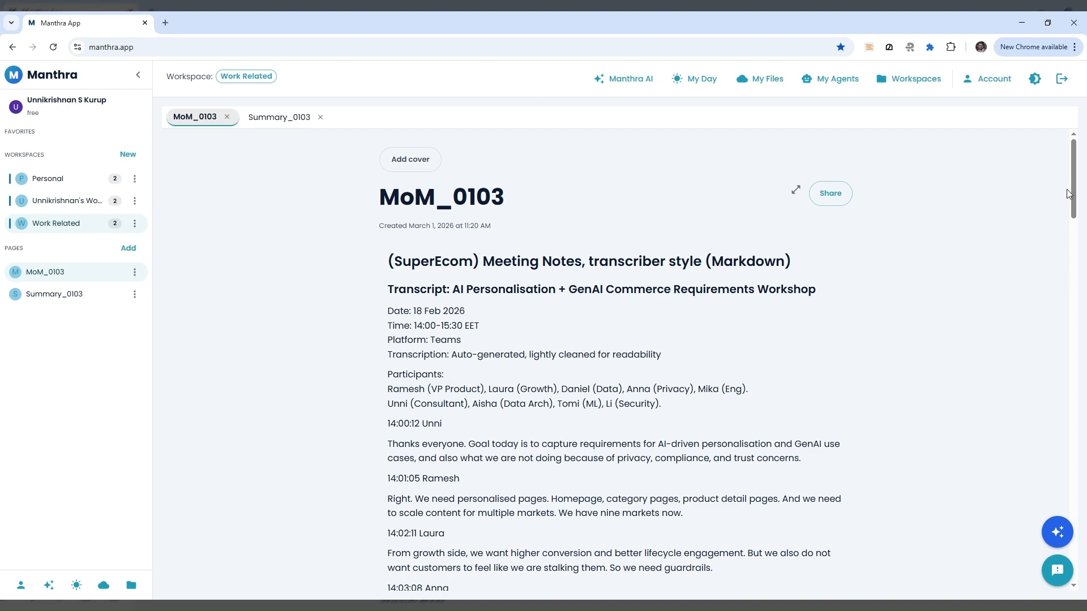
left_click_drag(1073, 191, 1074, 554)
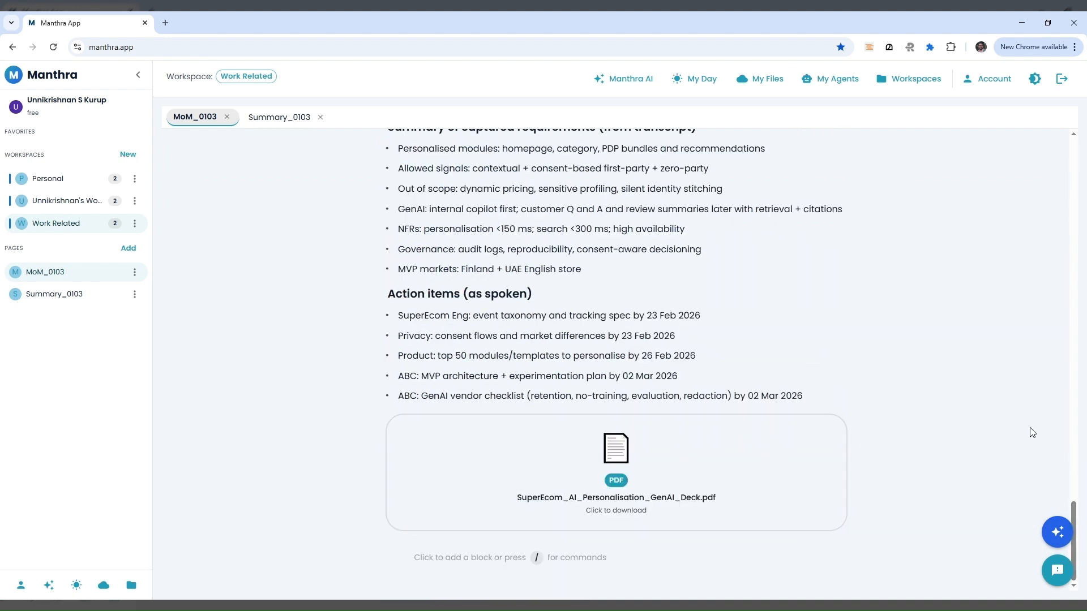
left_click(1057, 533)
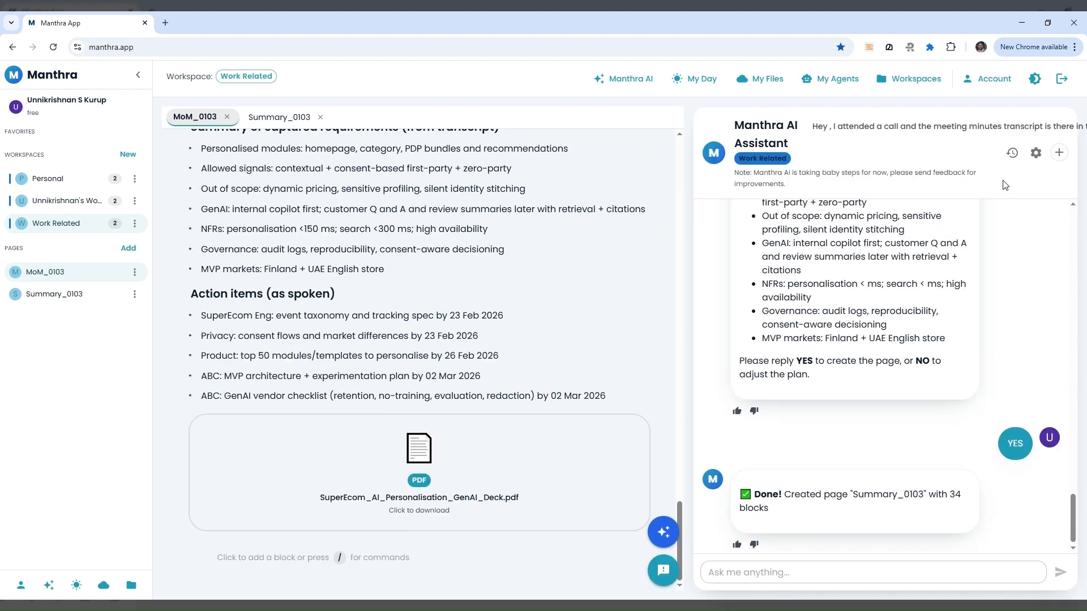
left_click(1059, 152)
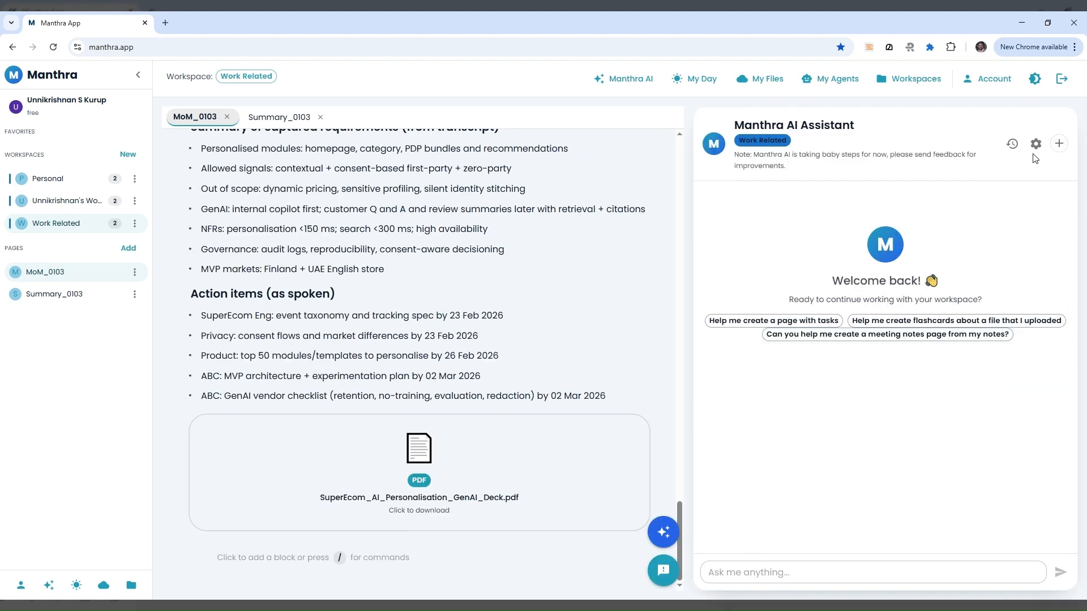
Ask the assistant whether it can read the contents of the uploaded file SuperEcom_AI_Personalisation_GenAI_Deck.pdf.
left_click(779, 573)
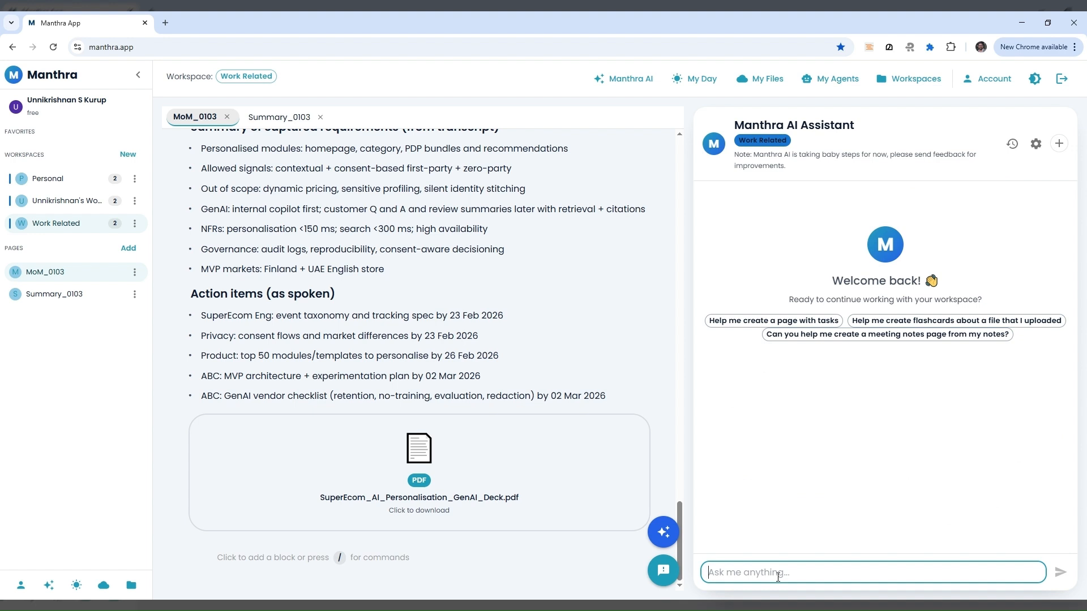
type("Hi, I had uploaded a file name")
key("BackSpace")
key("BackSpace")
type("ed")
key("ctrl+v")
type("c")
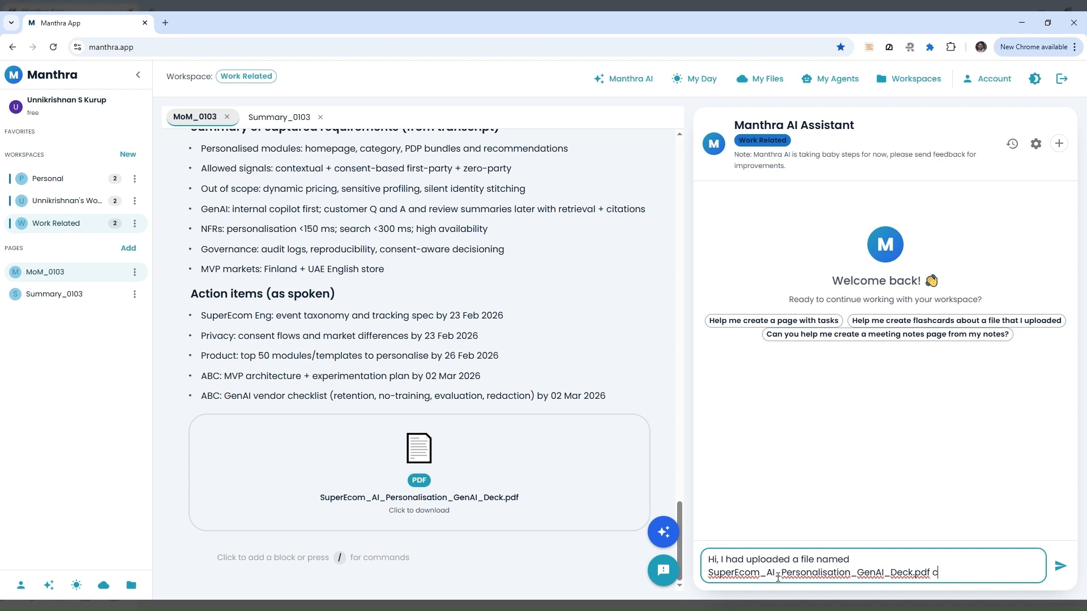
type("an you read teh conten")
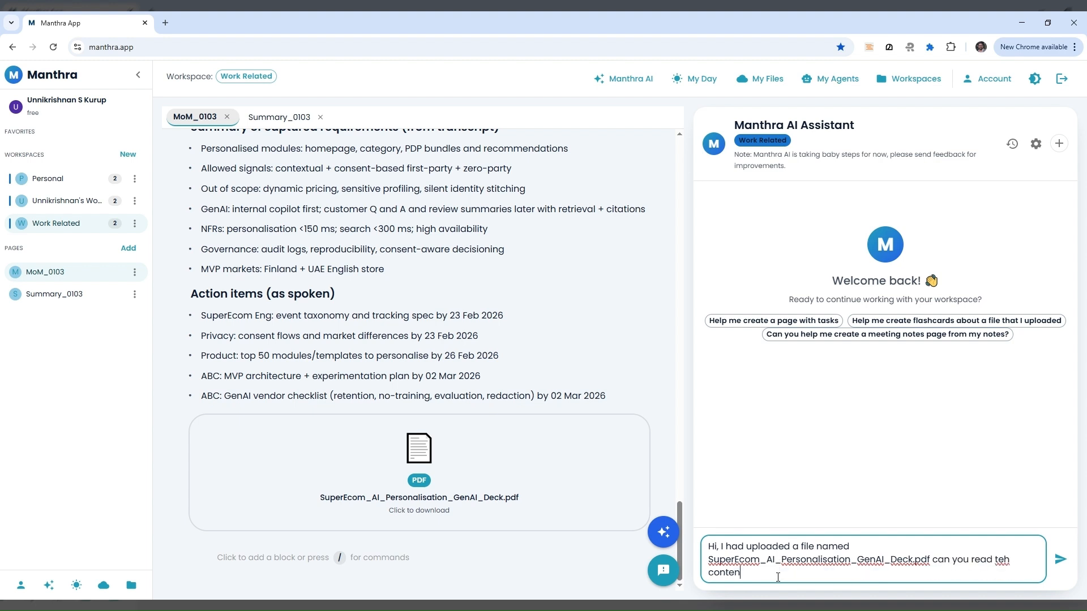
type("ts of it..")
key("Return")
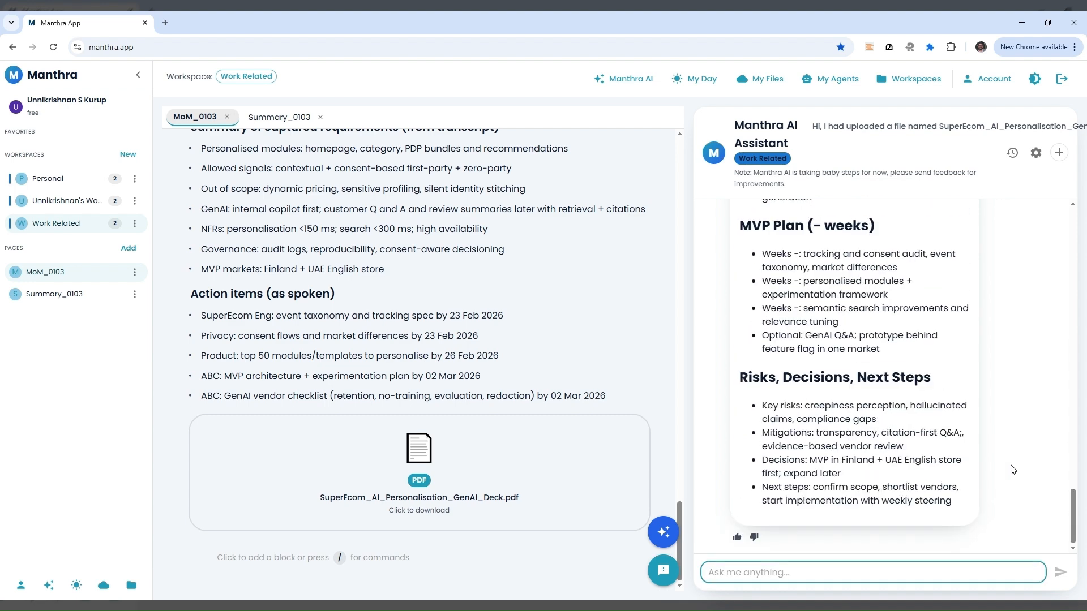
Read through the assistant's answer about the PDF from its introduction through the topic sections.
scroll(1006, 459, "up", 15)
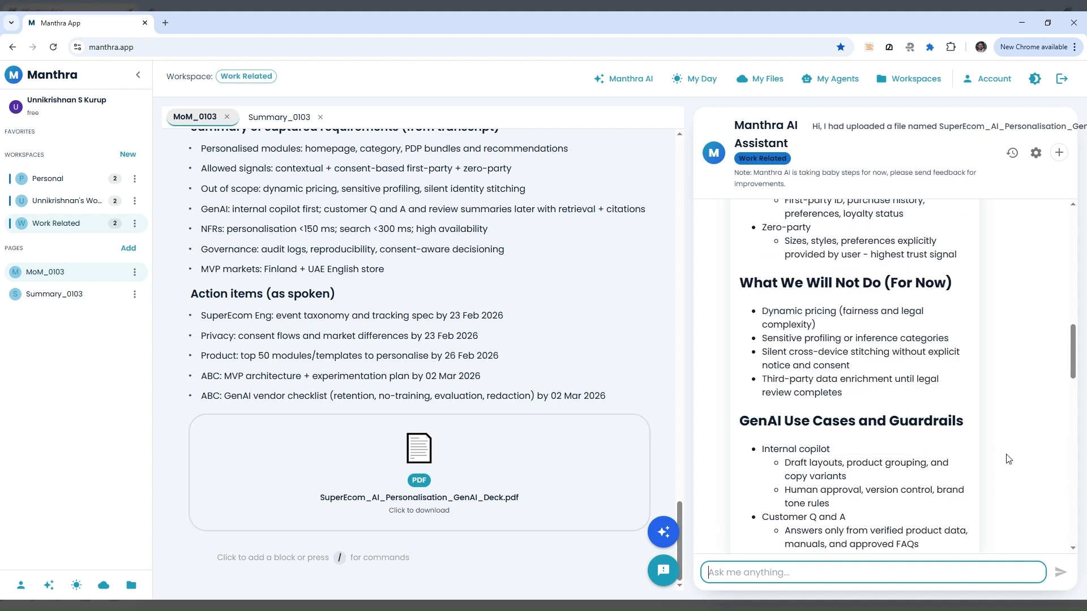
scroll(1006, 459, "up", 4)
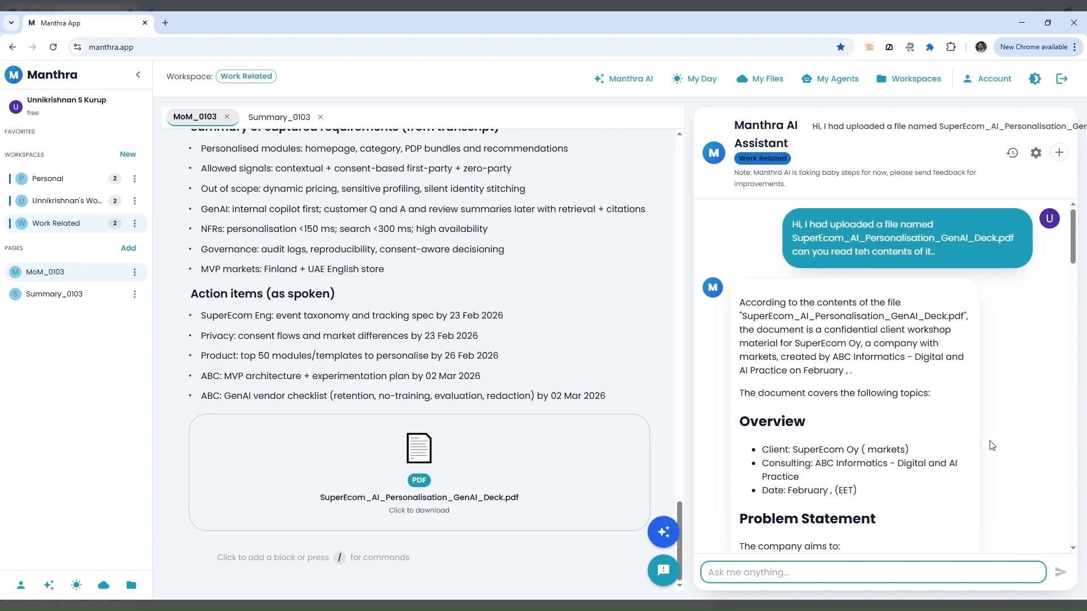
left_click_drag(778, 304, 918, 319)
left_click(838, 337)
left_click_drag(830, 334, 953, 354)
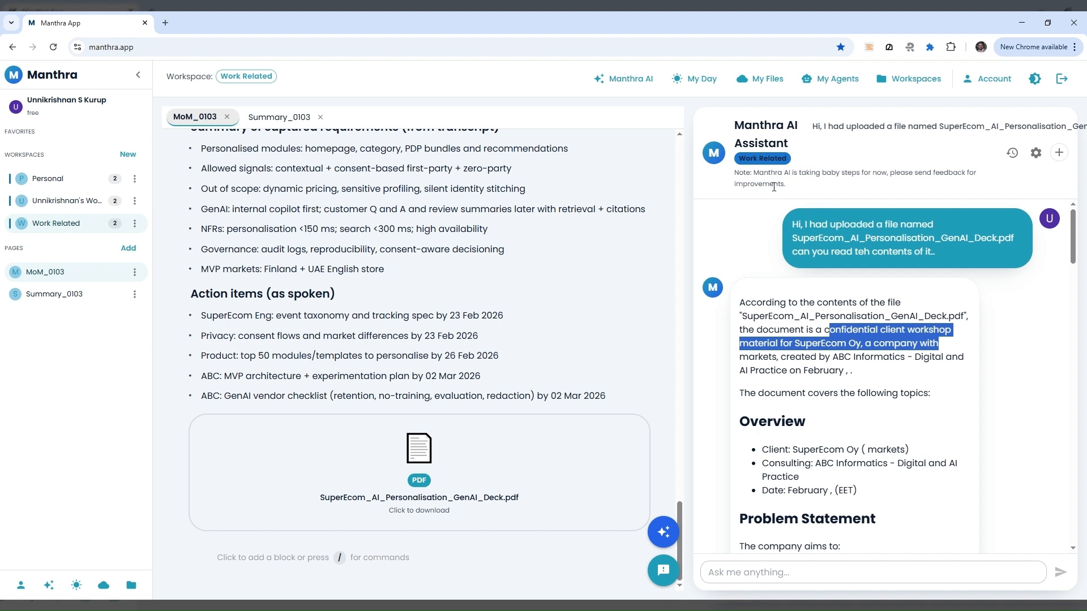
scroll(862, 389, "down", 2)
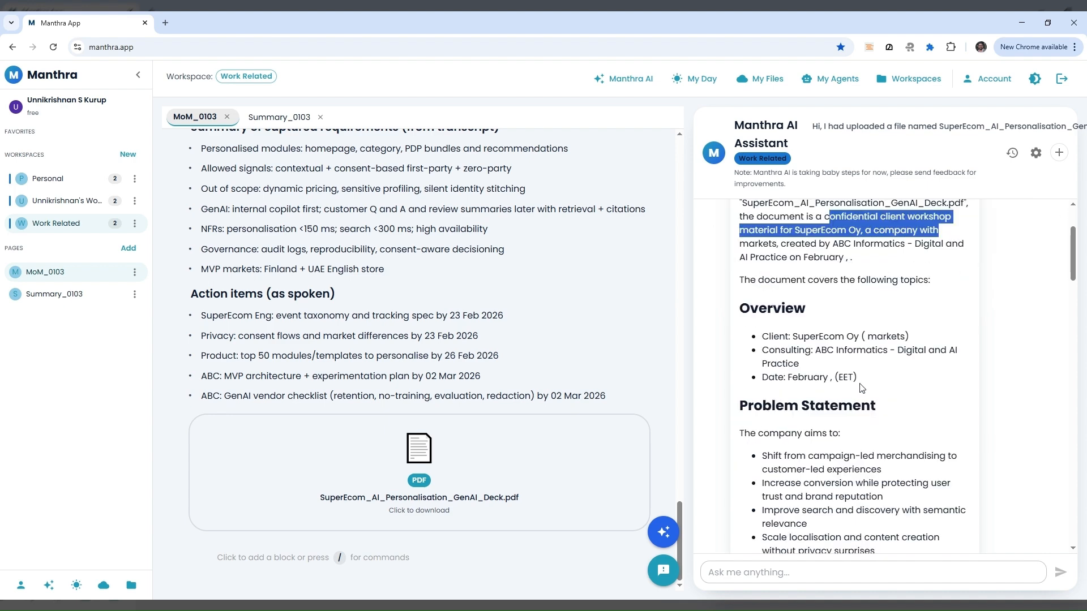
scroll(862, 388, "down", 10)
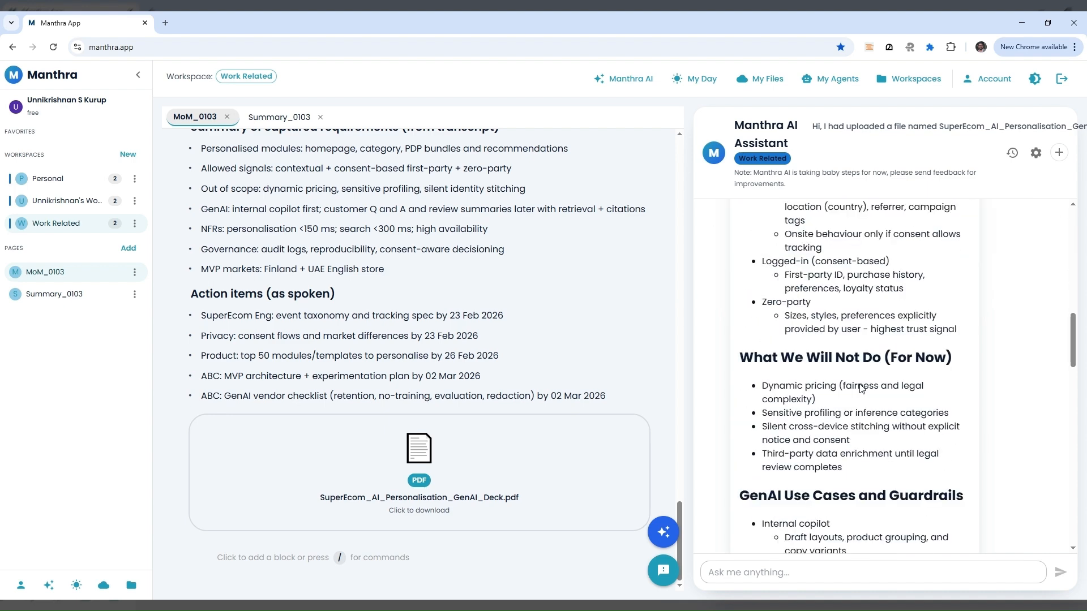
scroll(861, 388, "down", 5)
Ask the assistant to combine SuperEcom_AI_Personalisation_GenAI_Deck.pdf with page MoM_0103 into strategic points or relationships between meeting and PDF, and open the resulting page.
left_click(815, 572)
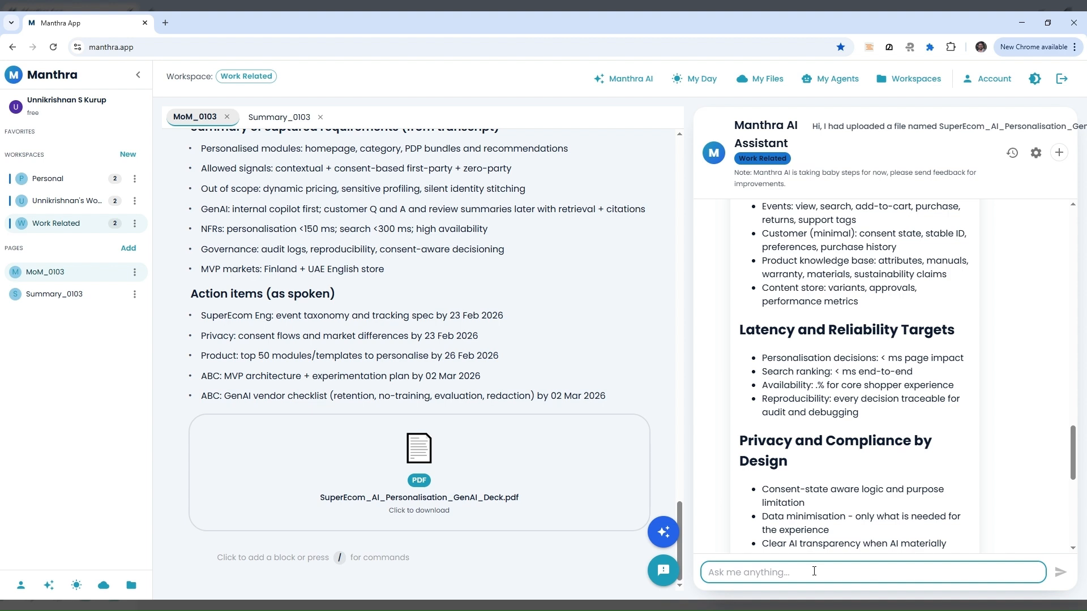
type("ok great .. can you now combine the con")
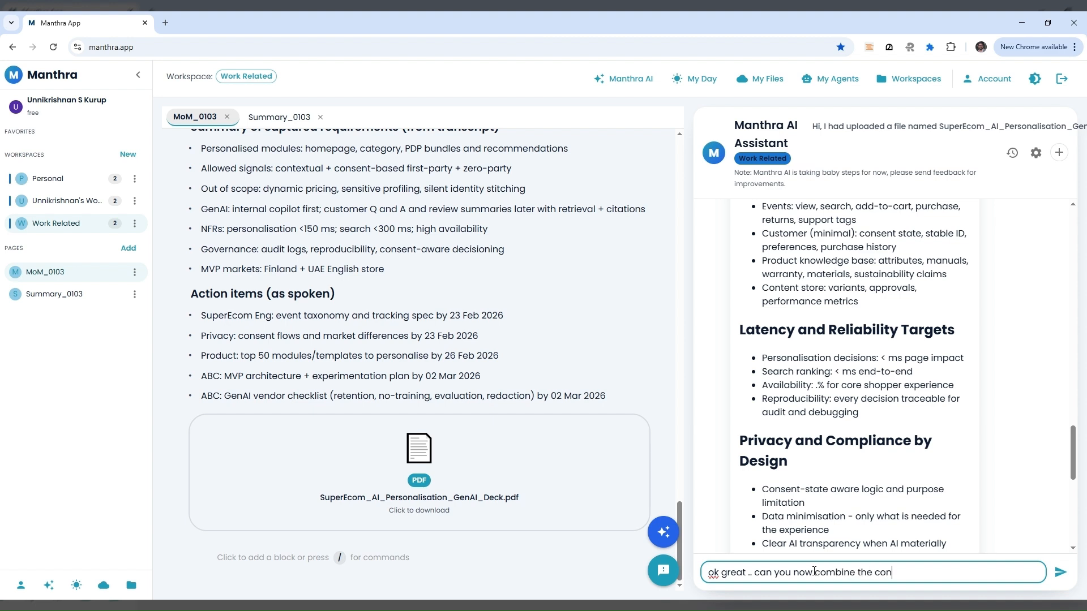
type("tent from this")
type("SuperEcom_AI_Personalisation_GenAI_Deck.pdf")
type("pdf file and ")
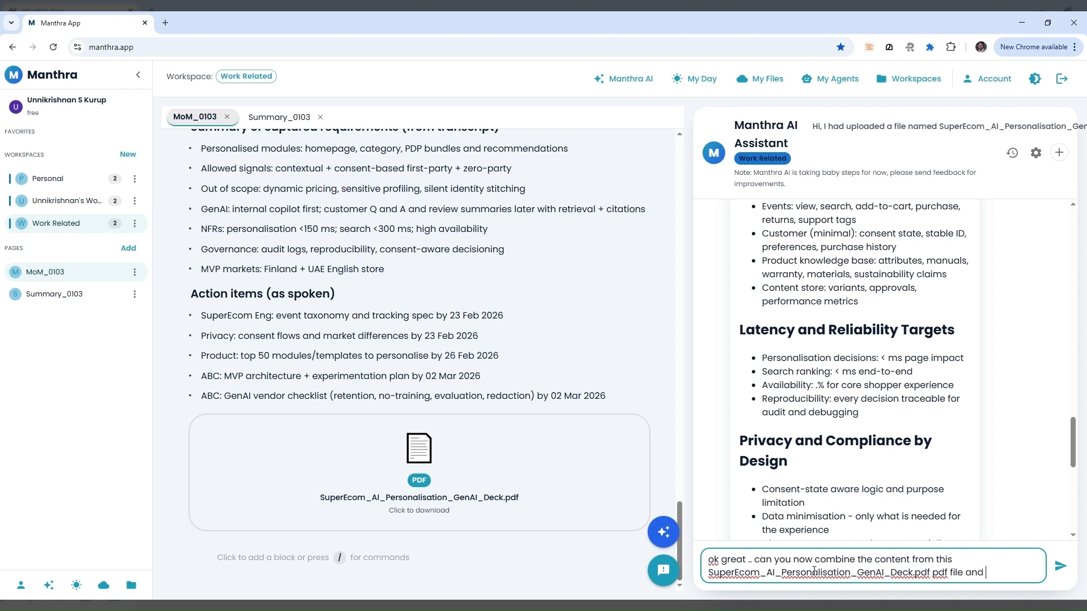
type("relate it ")
type("with the ")
type("content")
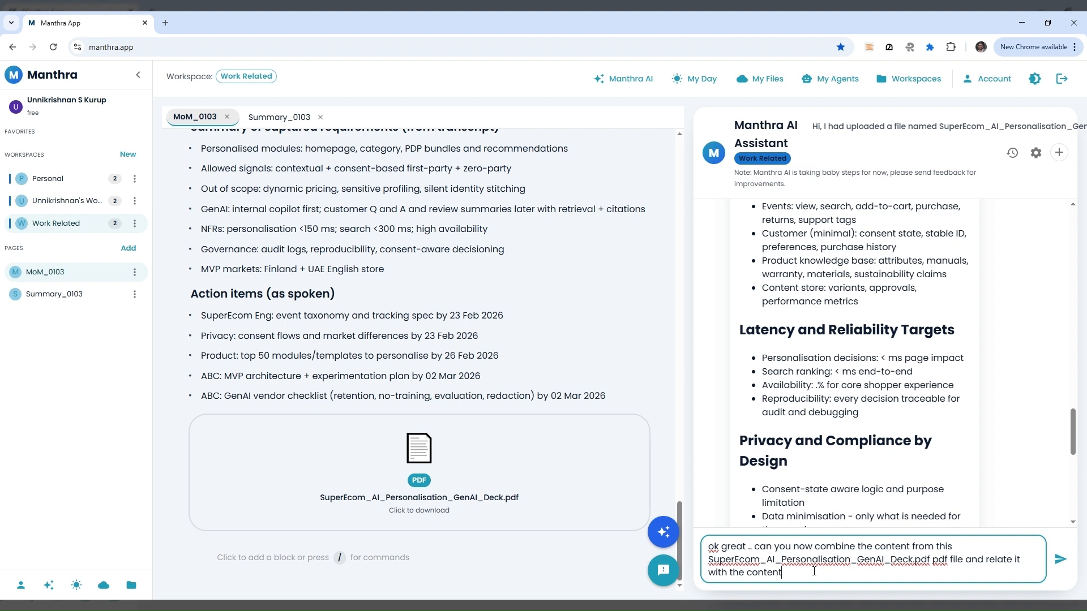
type("s of the page MoM_0103 and come up with strete")
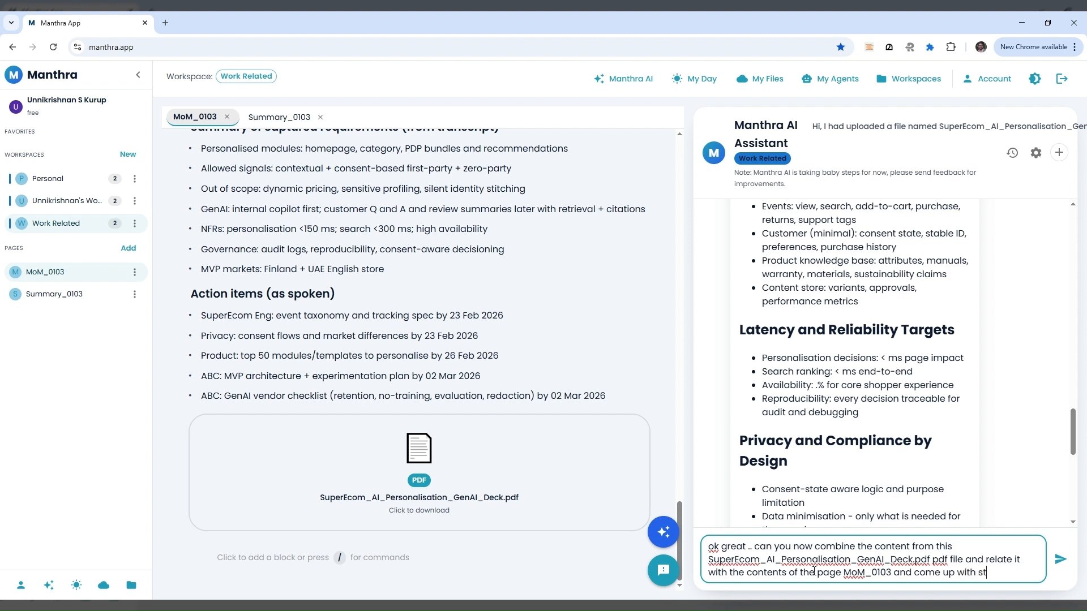
key("BackSpace")
key("BackSpace")
key("BackSpace")
type("ategic ")
type("points o")
type("r relationship")
type("s between w")
type("hat was discu")
type("ssed in the meetin")
type("g a")
type("nd")
type(" w")
type("ht")
type("s in the ")
type("pdf")
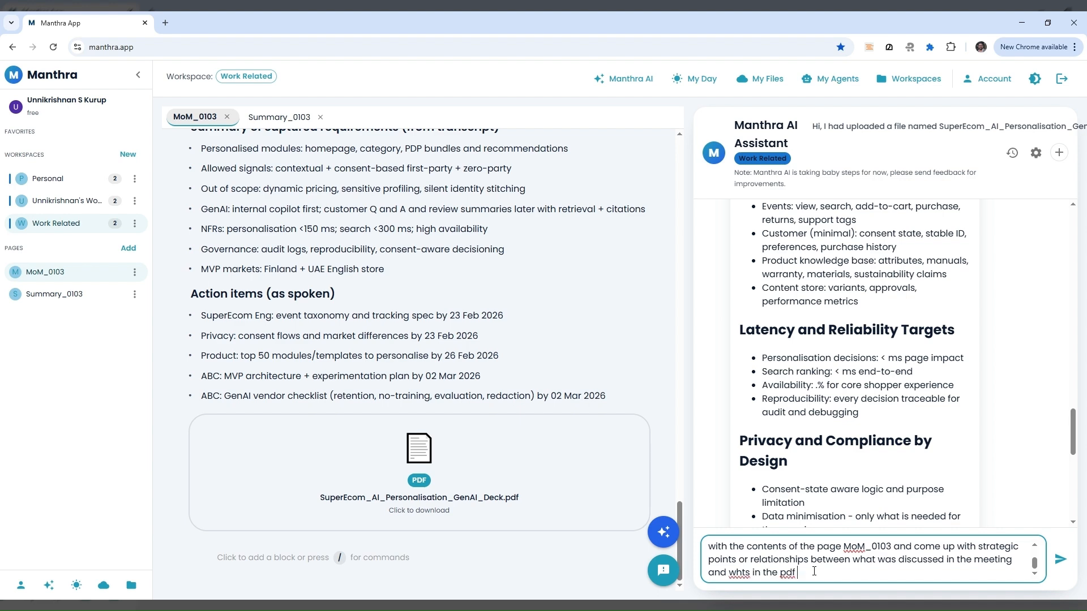
type(" file")
key("Return")
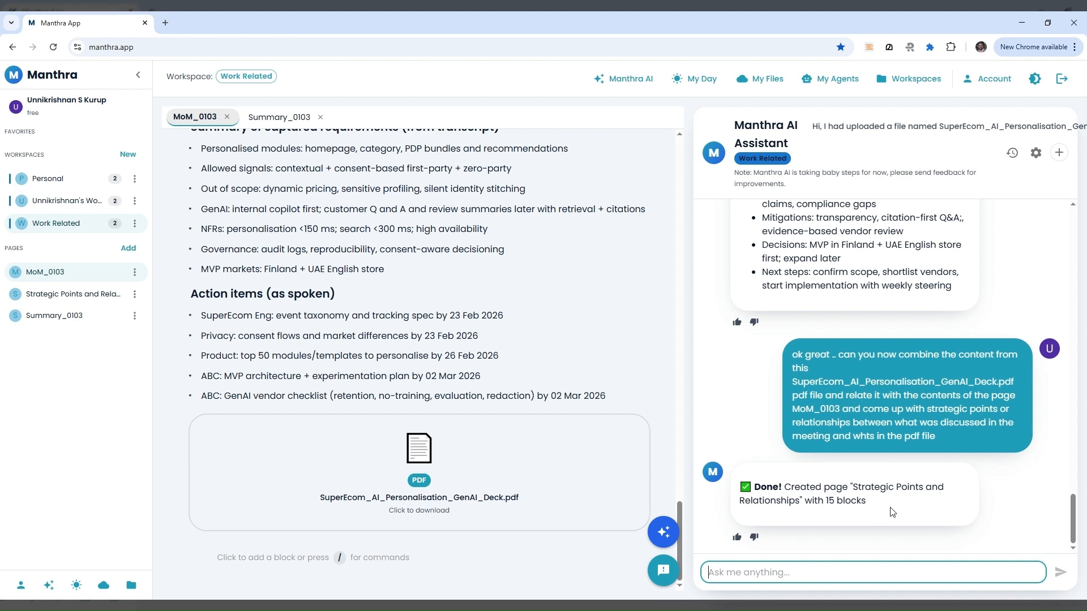
left_click(72, 295)
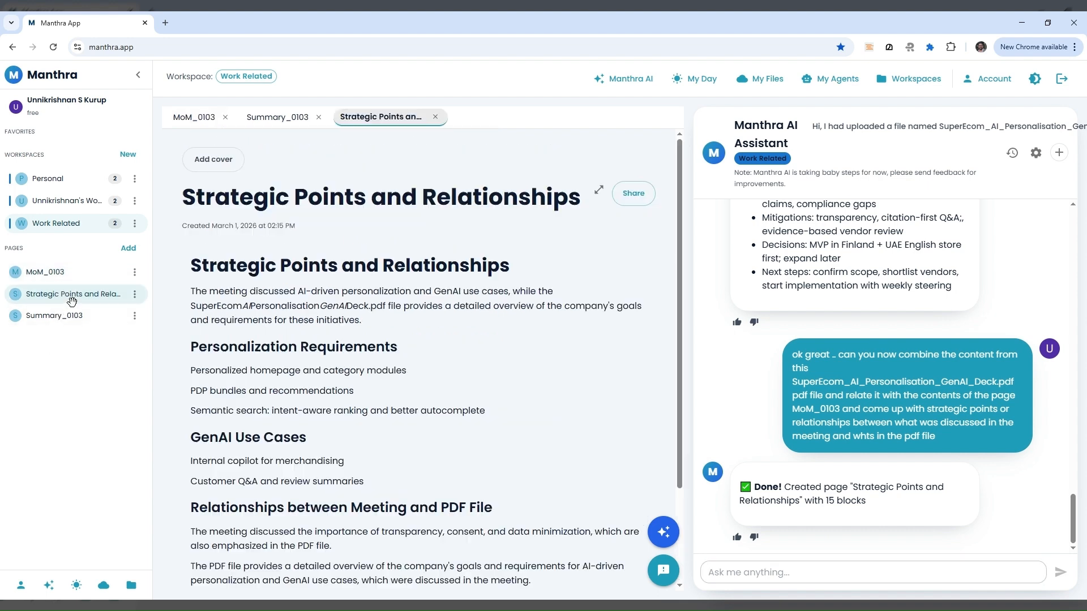
Read through the Strategic Points and Relationships page from its introduction to the action items.
scroll(396, 374, "down", 1)
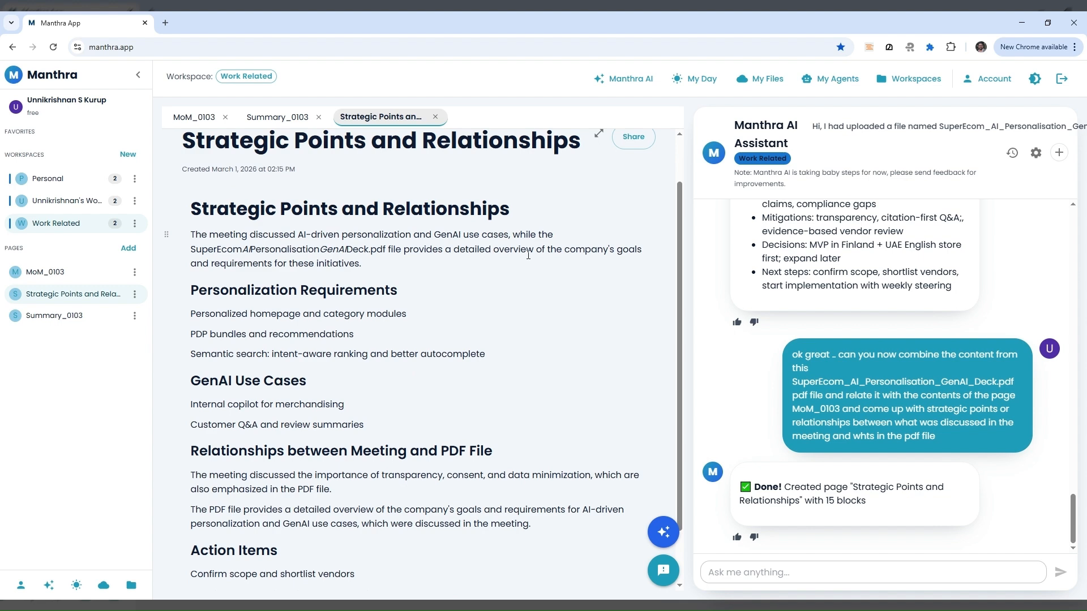
scroll(313, 290, "down", 1)
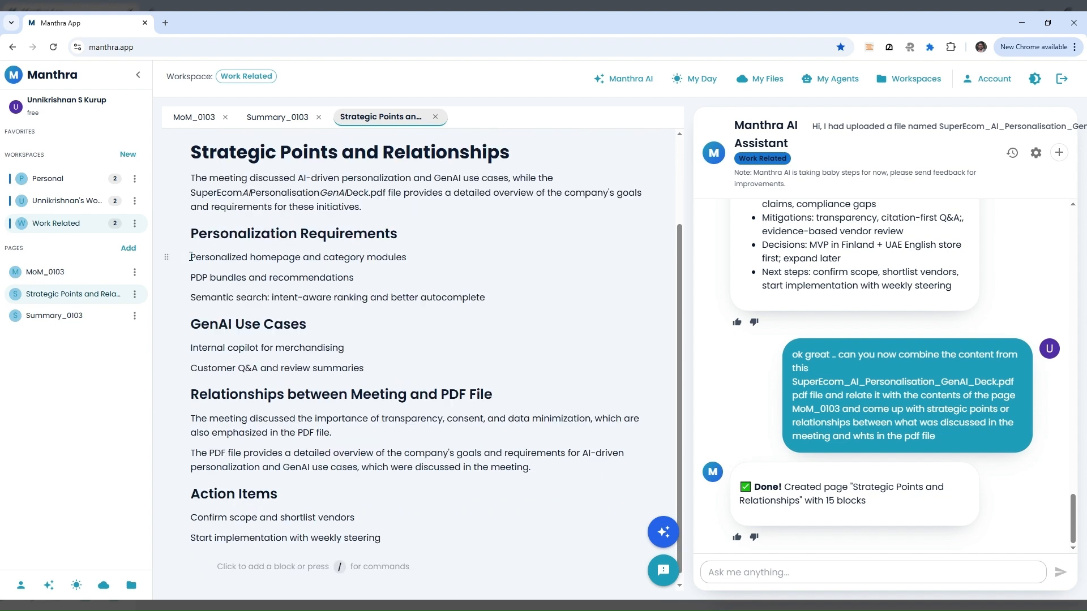
scroll(360, 273, "down", 1)
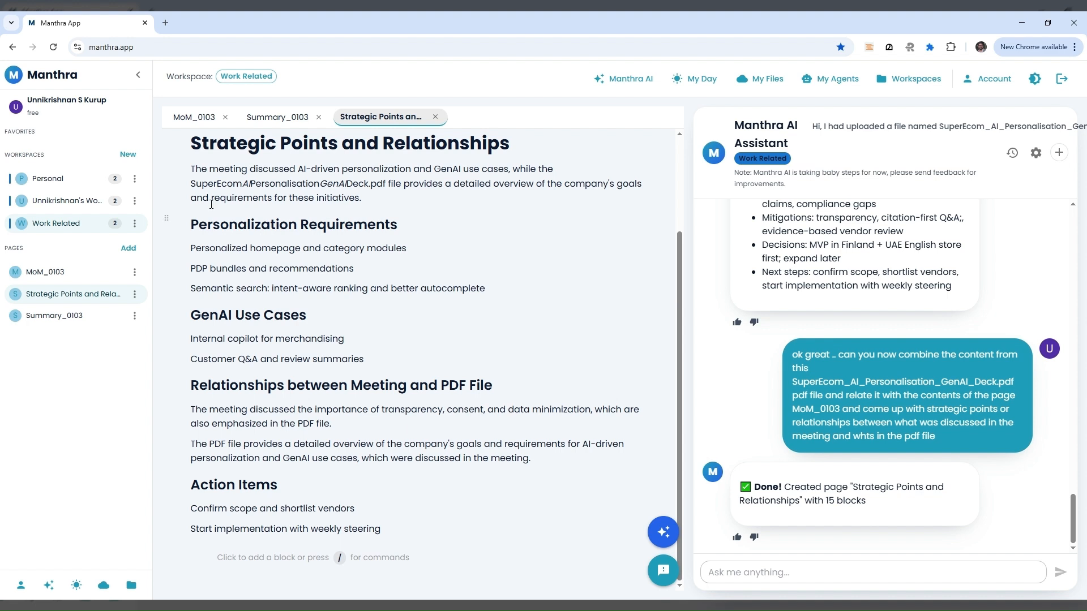
left_click(138, 75)
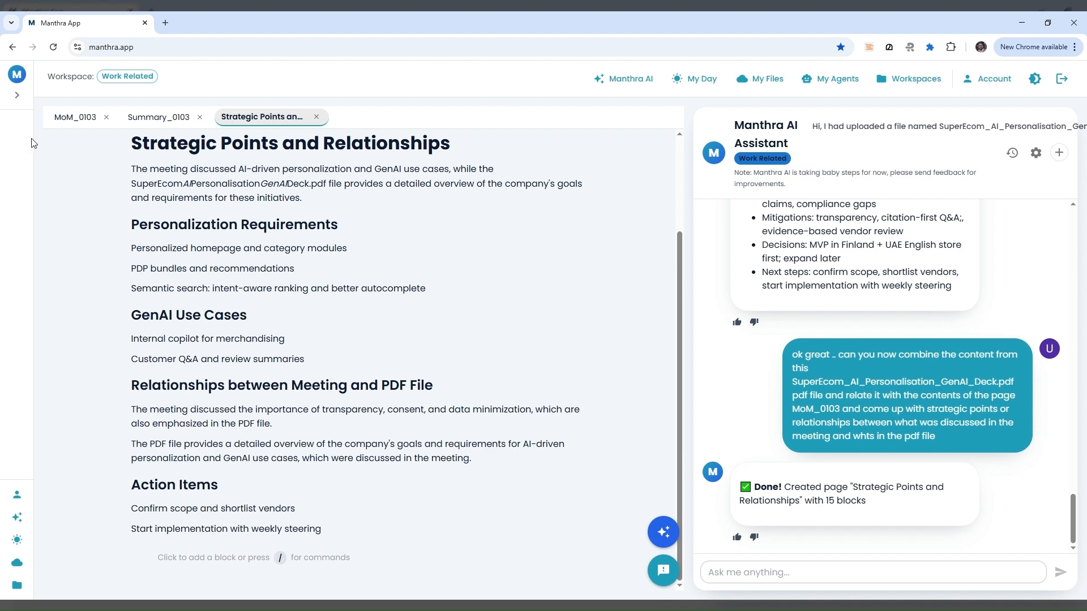
left_click(17, 94)
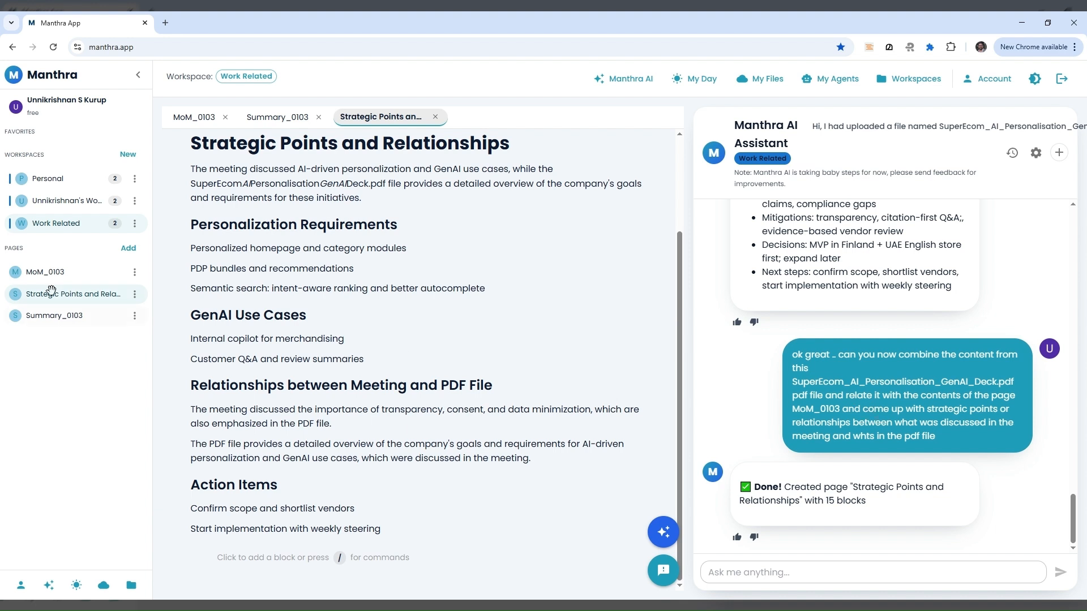
scroll(408, 423, "up", 3)
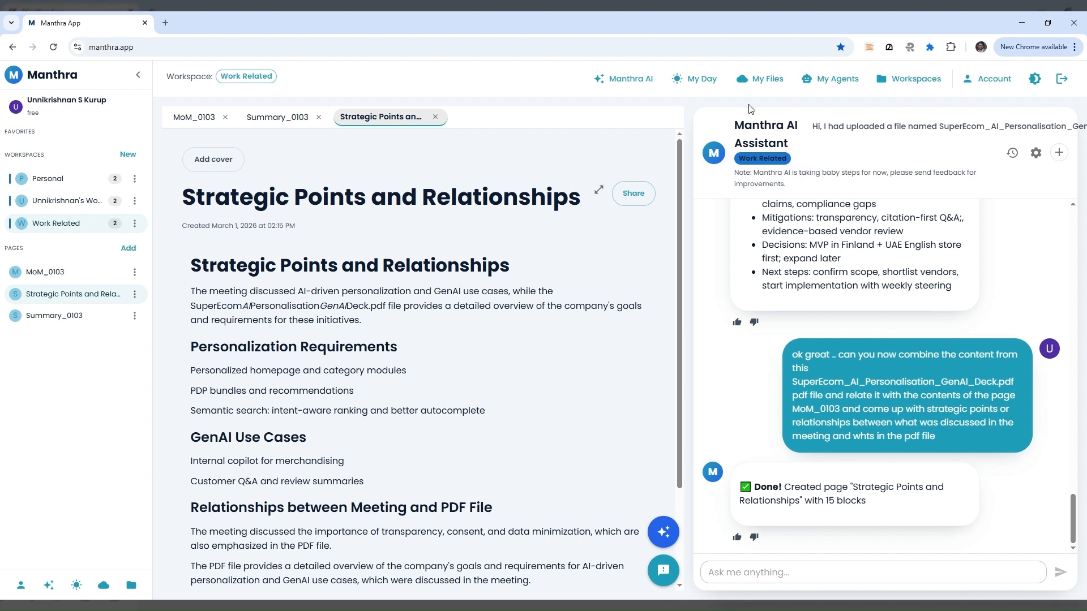
Check the uploaded files of the Work Related workspace, glance at Summary_0103, and return to the Strategic Points and Relationships page.
left_click(771, 85)
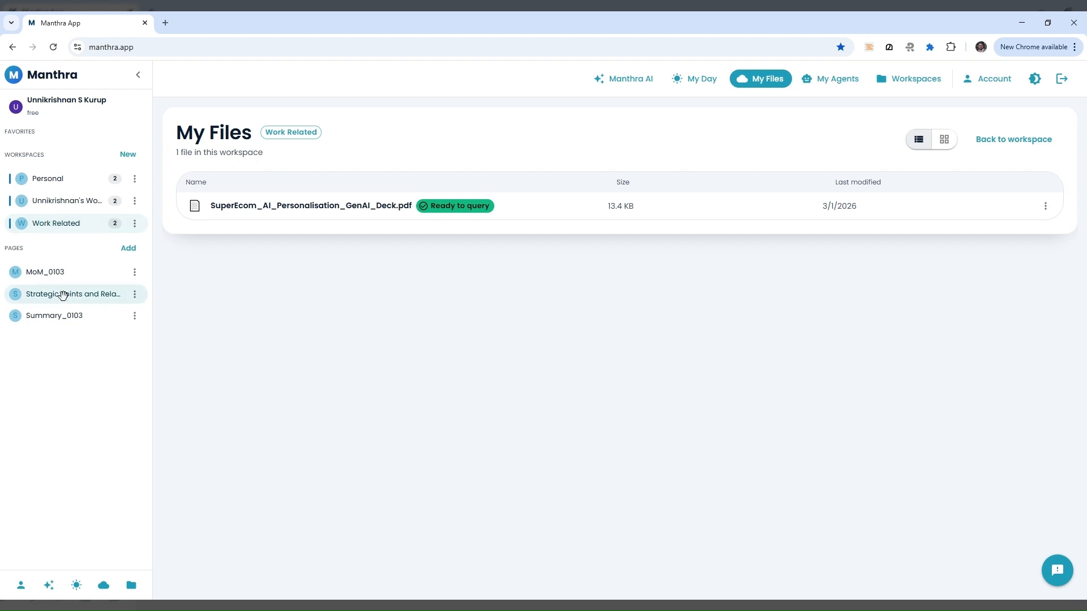
left_click(63, 295)
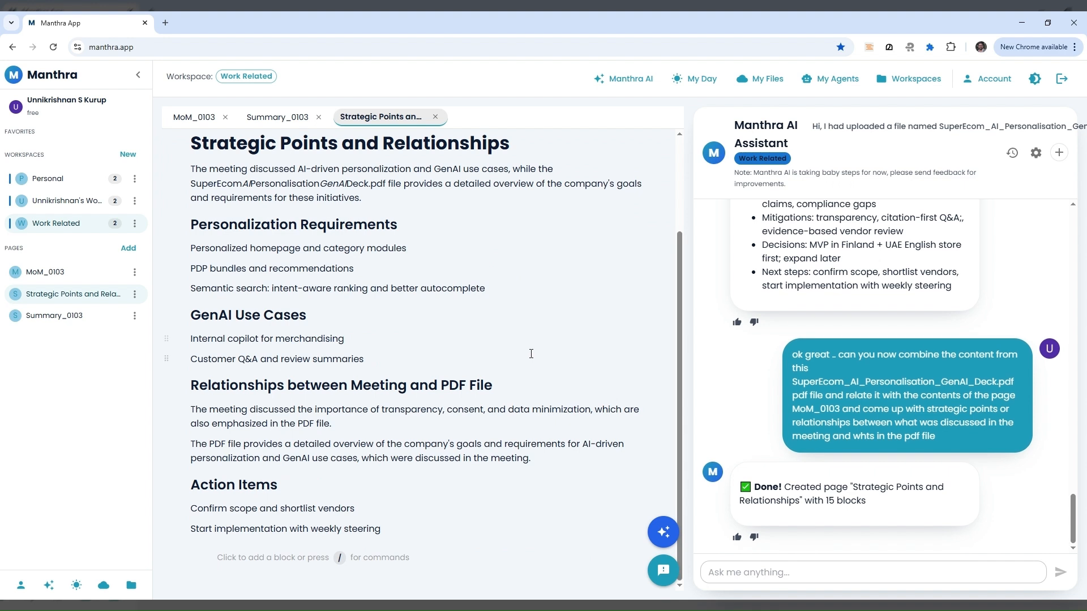
left_click(770, 574)
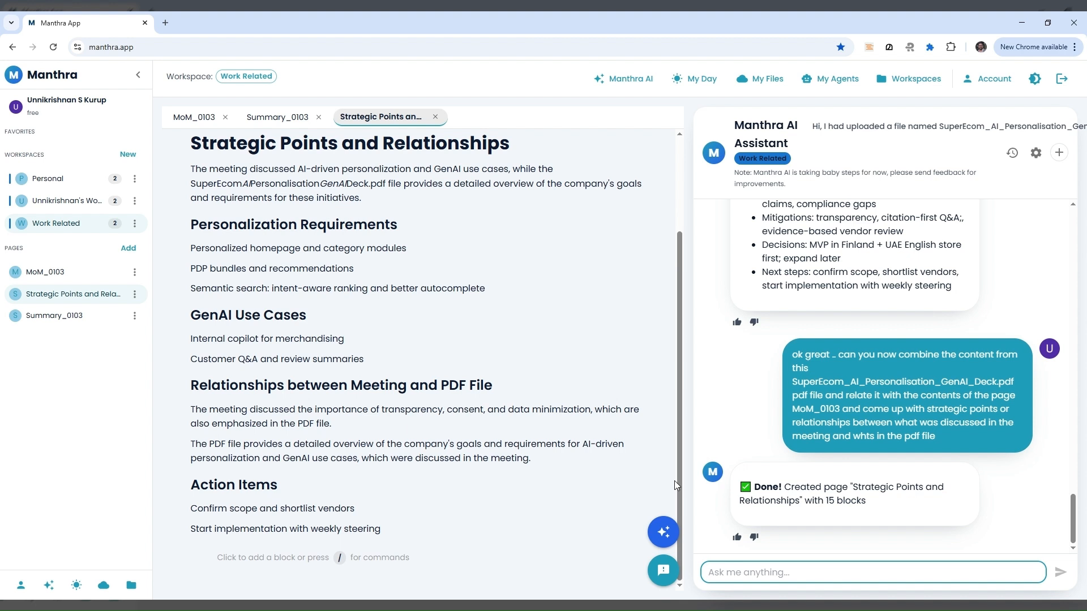
left_click(763, 83)
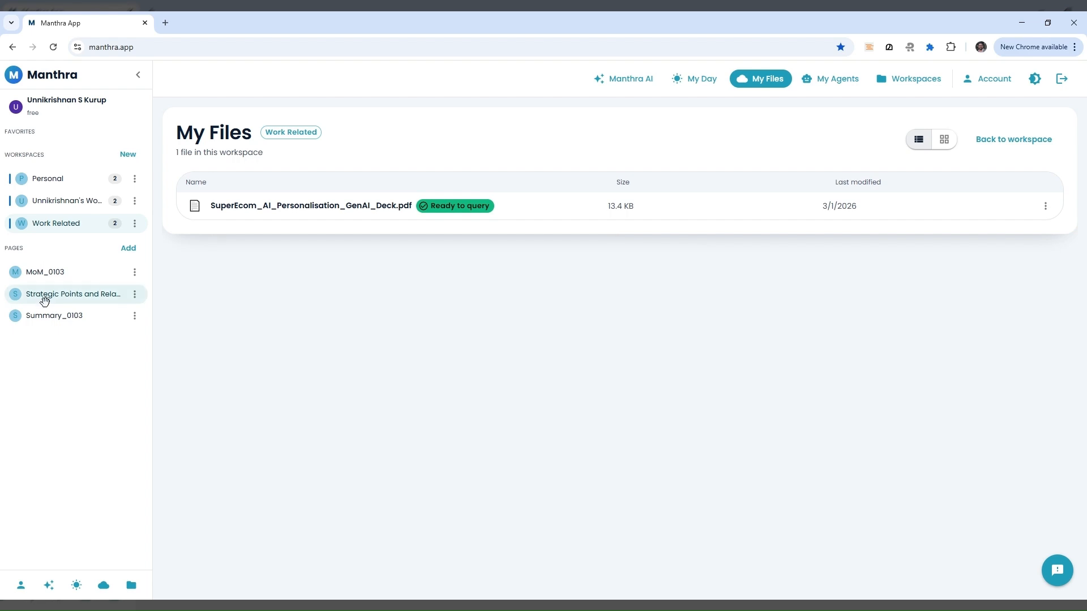
left_click(52, 315)
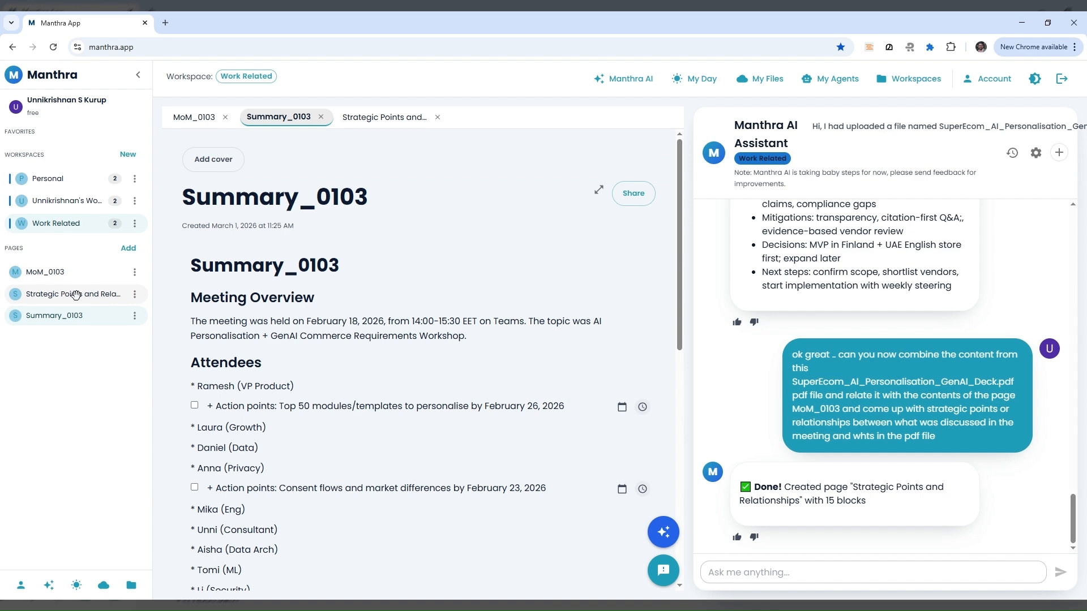
left_click(76, 295)
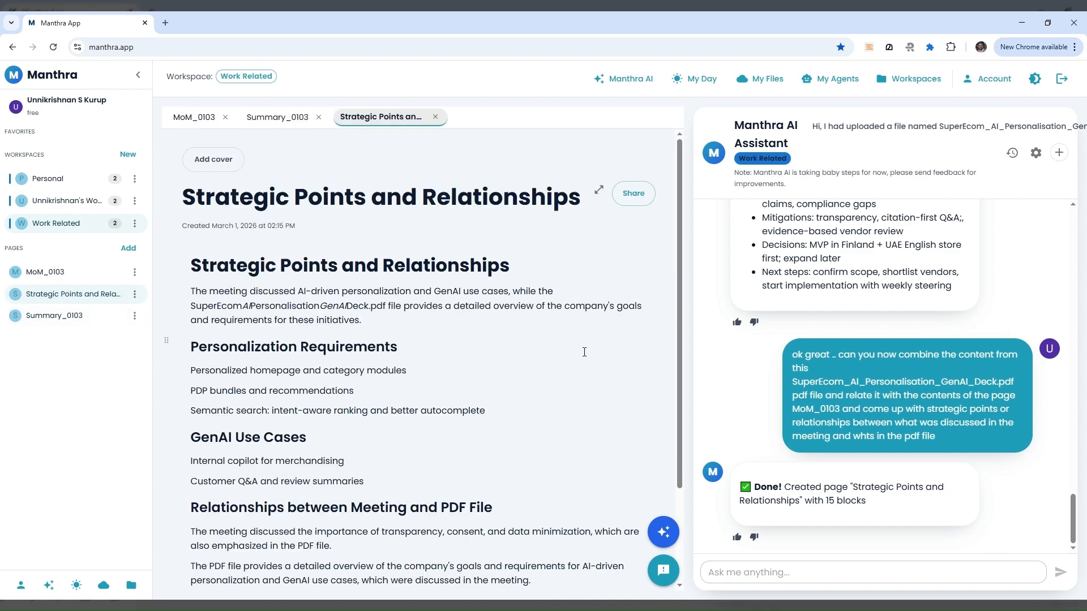
scroll(567, 360, "down", 2)
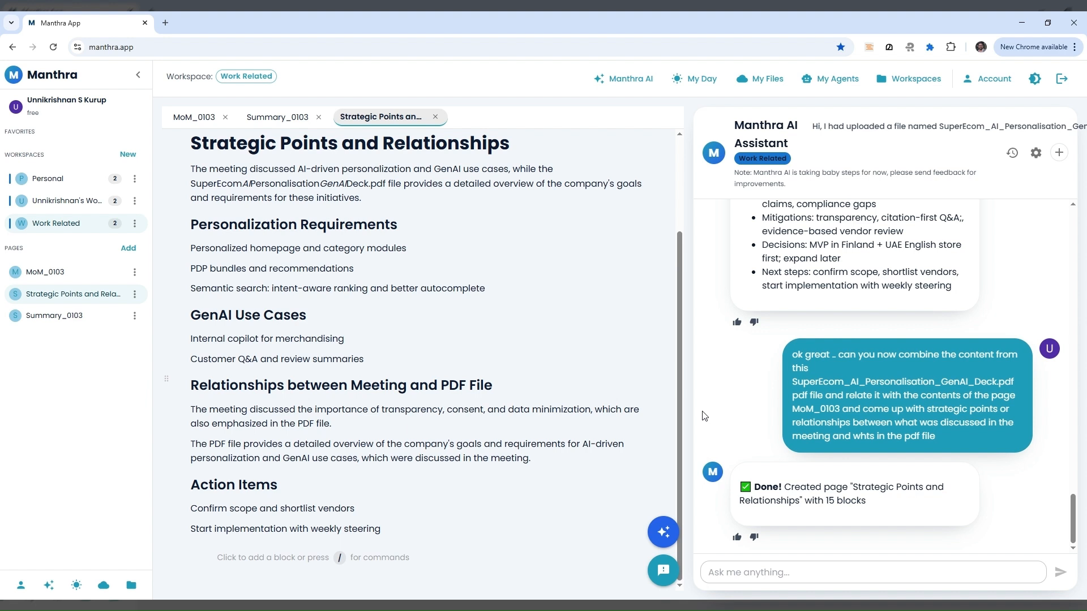
Ask the assistant to create 5 questions and answers in a flashcard from the PDF file and insert it into the newly created page.
left_click(760, 569)
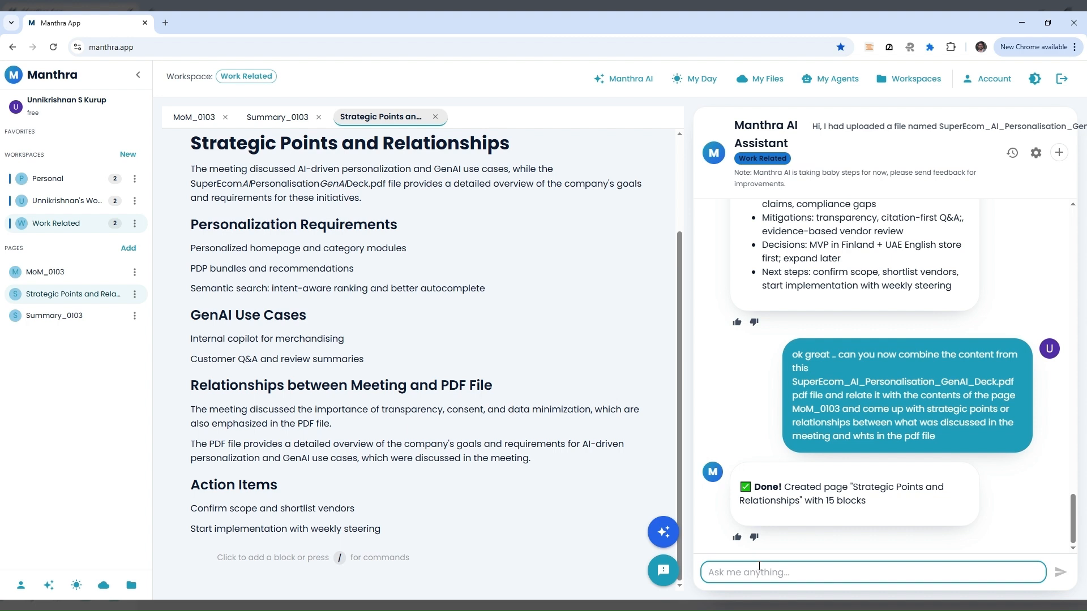
type("Hey based on this conetnt fro")
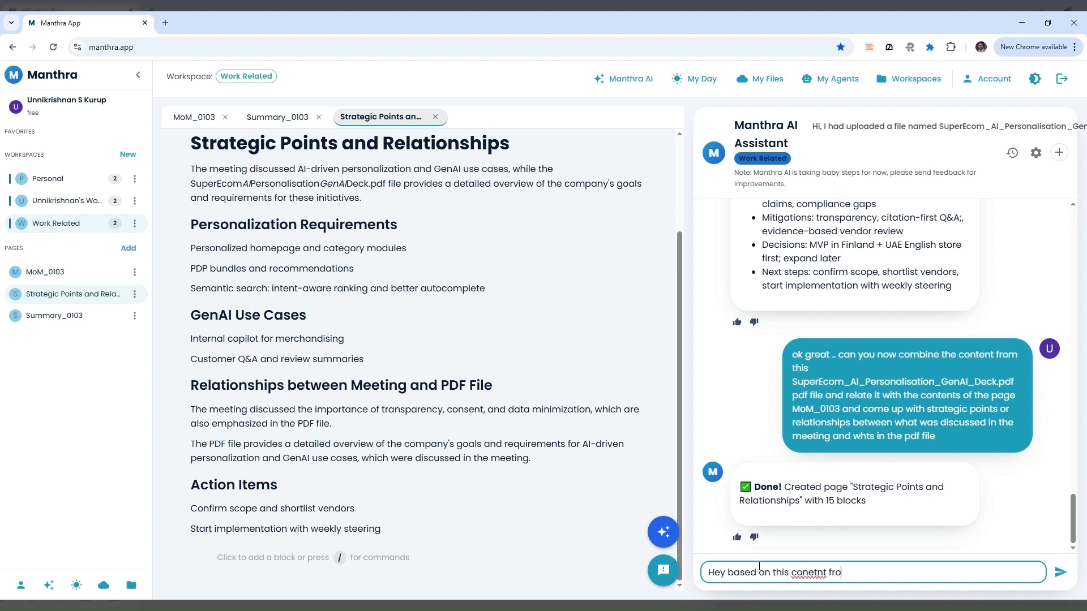
key("BackSpace")
key("BackSpace")
key("BackSpace")
key("BackSpace")
type("tent from the PDF file can you create a set of 5 questions and")
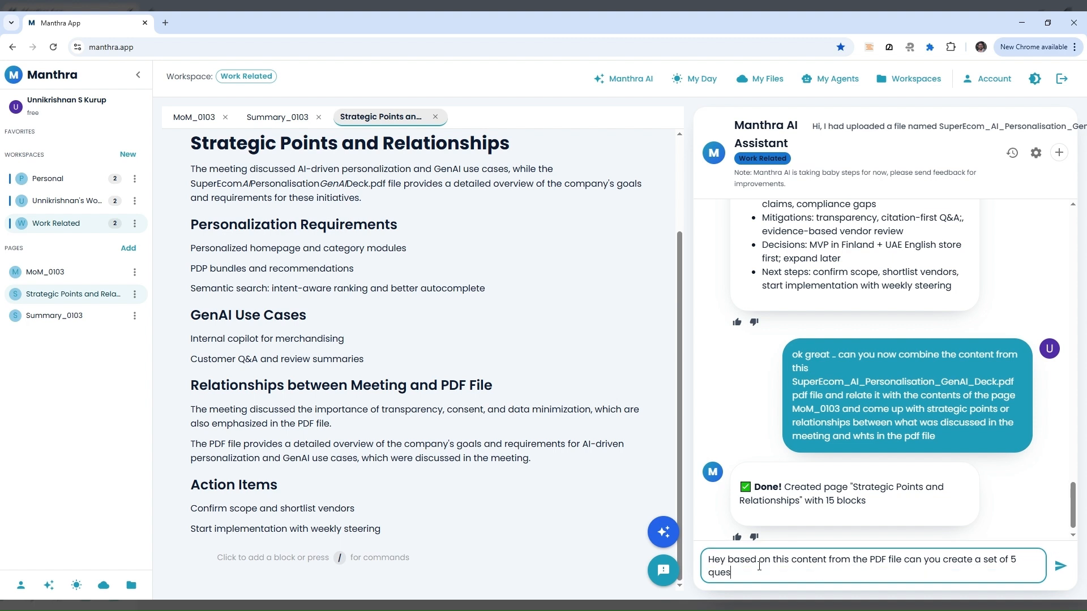
key("BackSpace")
key("BackSpace")
key("BackSpace")
key("BackSpace")
type("and answers in a flashcard")
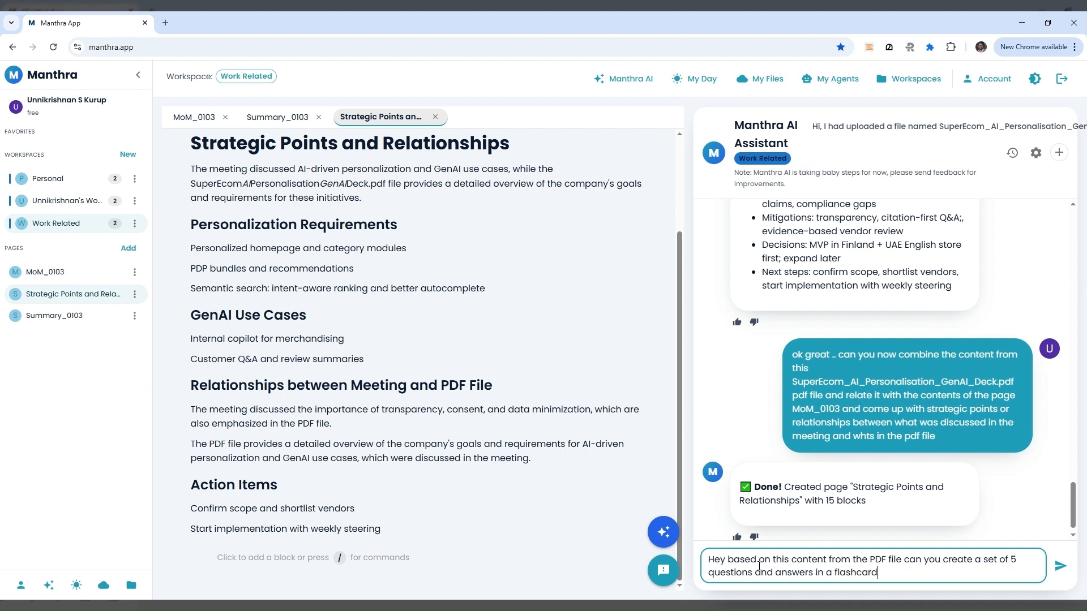
type(" and insert it into the new page you created")
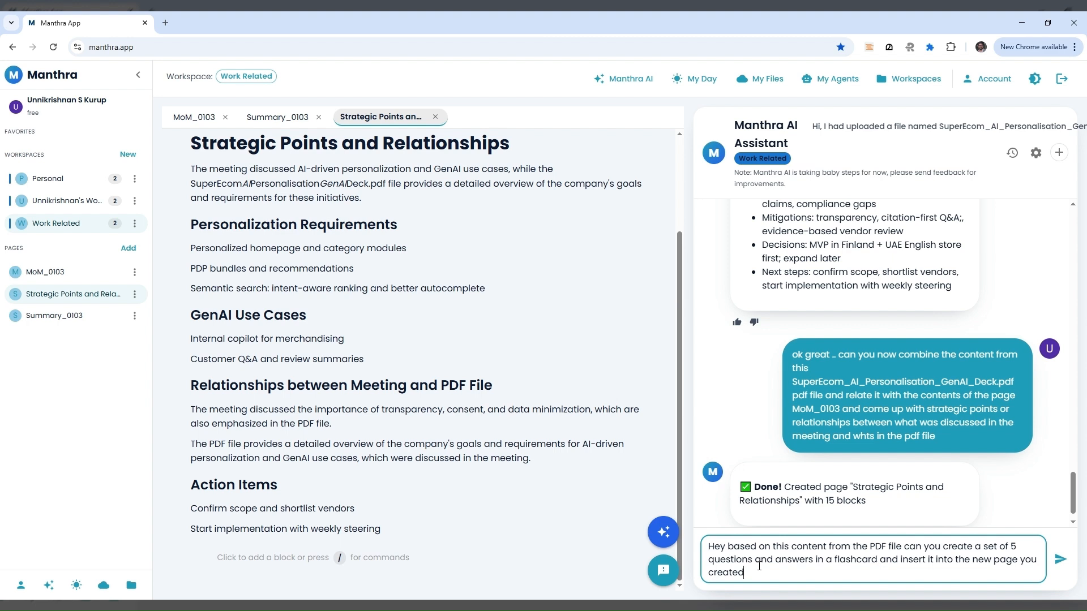
key("Return")
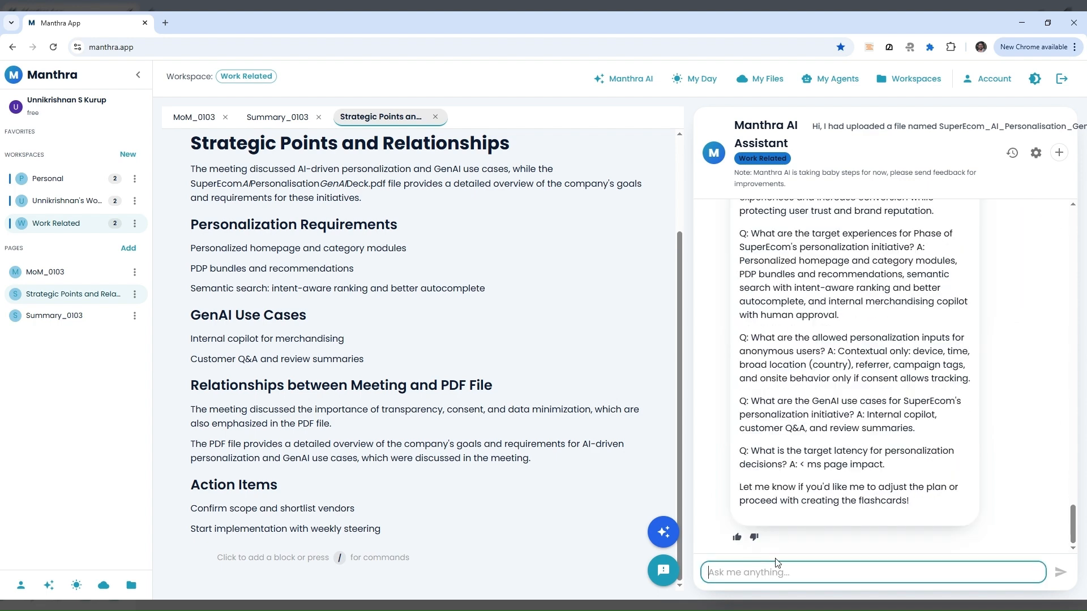
Review the assistant's flashcard plan and approve it with the reply YES.
scroll(877, 488, "up", 4)
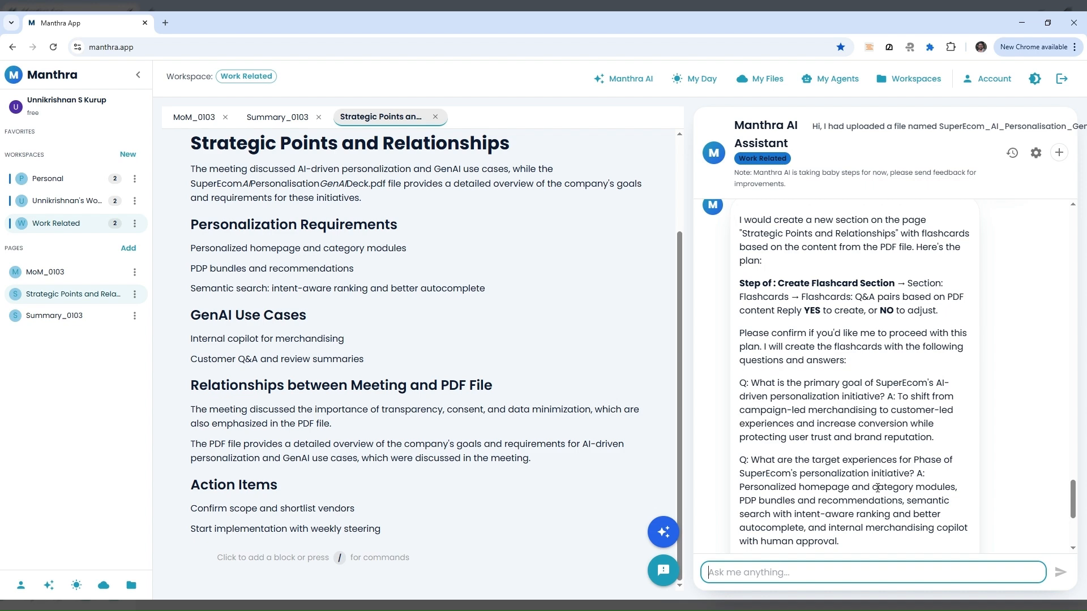
scroll(877, 488, "down", 4)
type("YE")
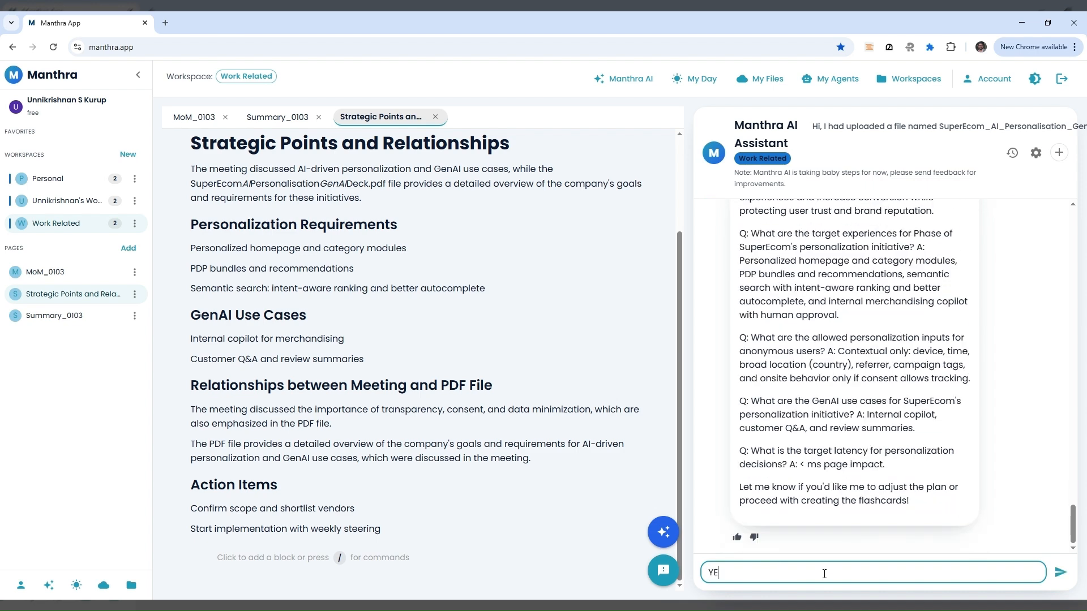
type("S")
key("Return")
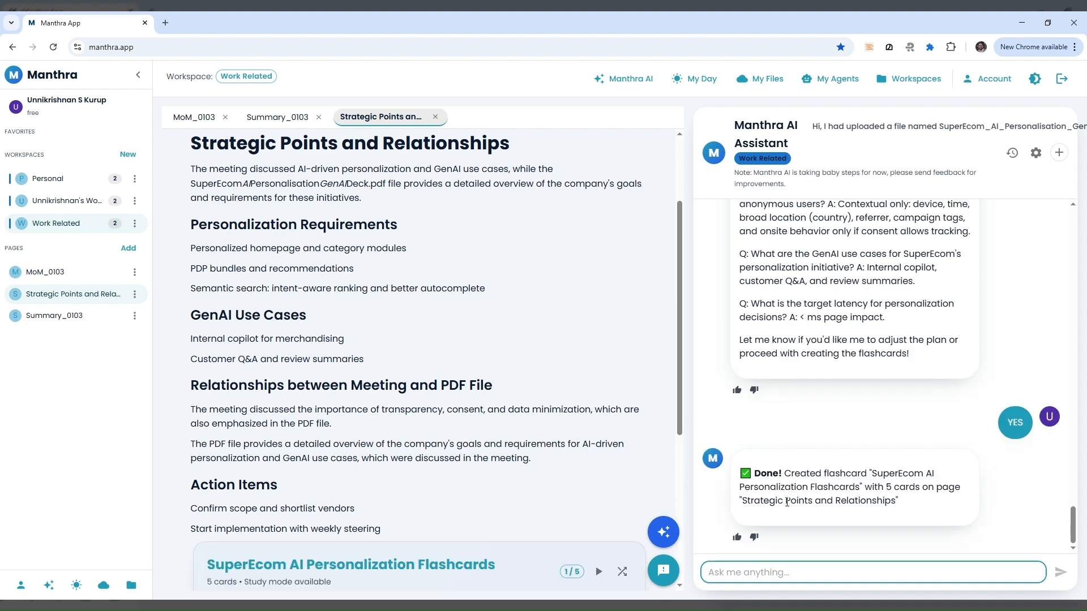
Hide the assistant and go through the first two SuperEcom AI Personalization Flashcards, revealing each answer, up to the third card.
scroll(679, 340, "down", 3)
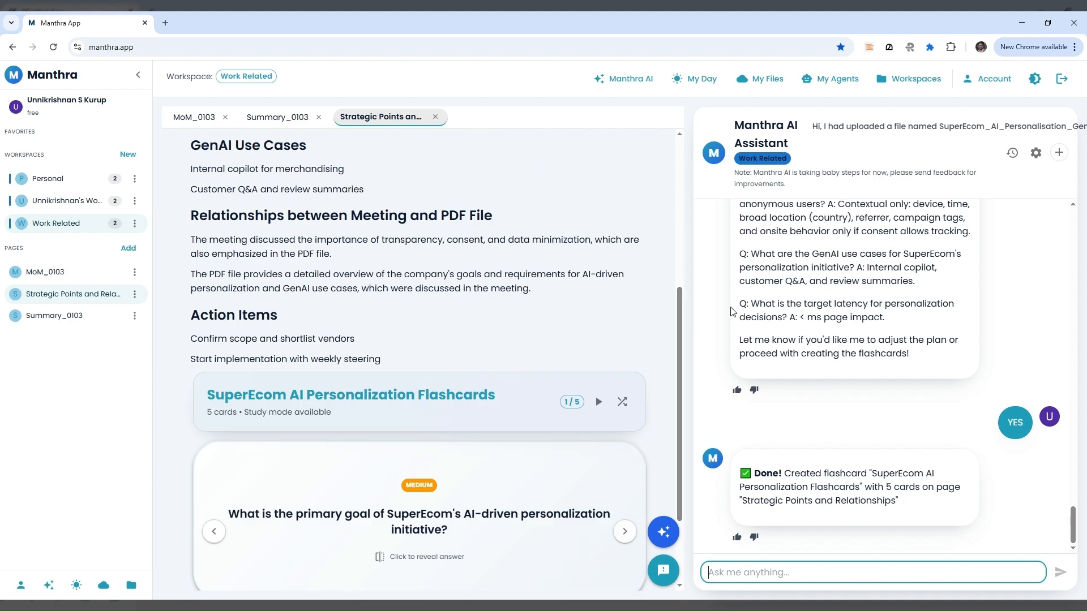
left_click(672, 520)
scroll(708, 470, "down", 2)
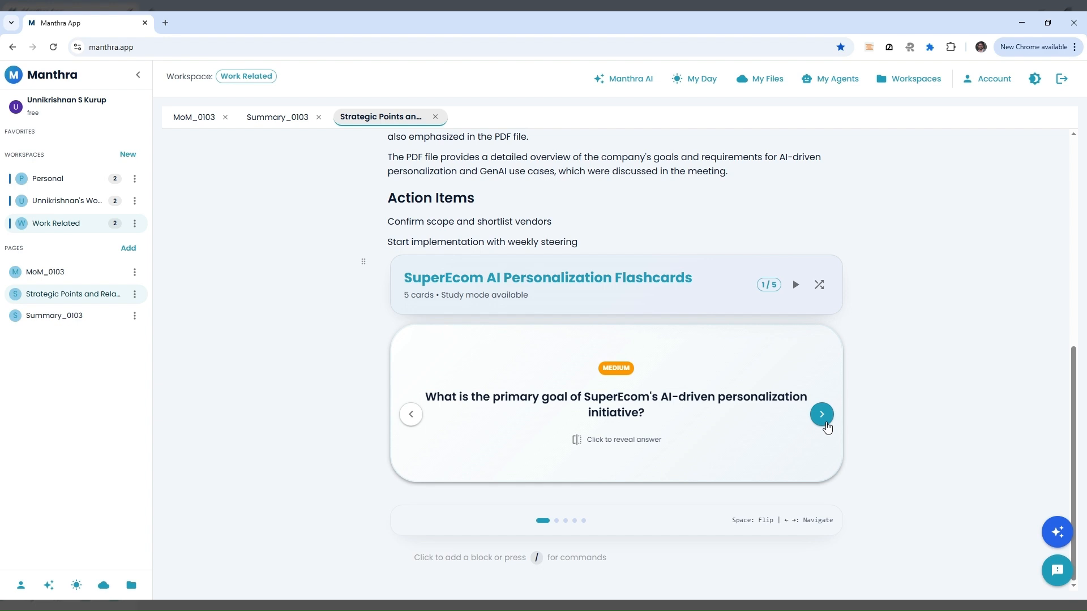
left_click(661, 447)
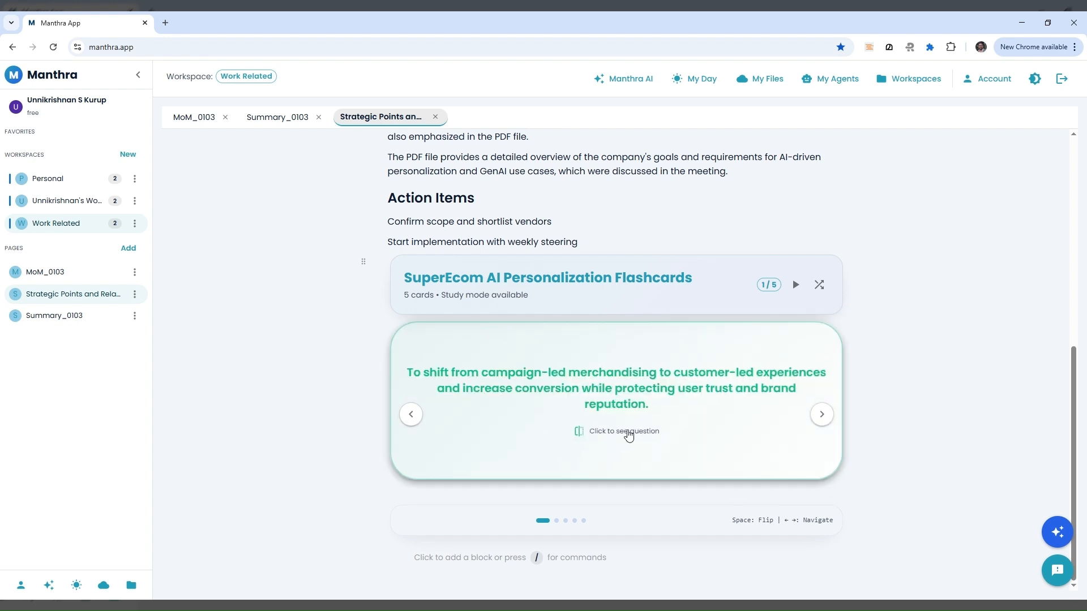
left_click(629, 435)
left_click(822, 414)
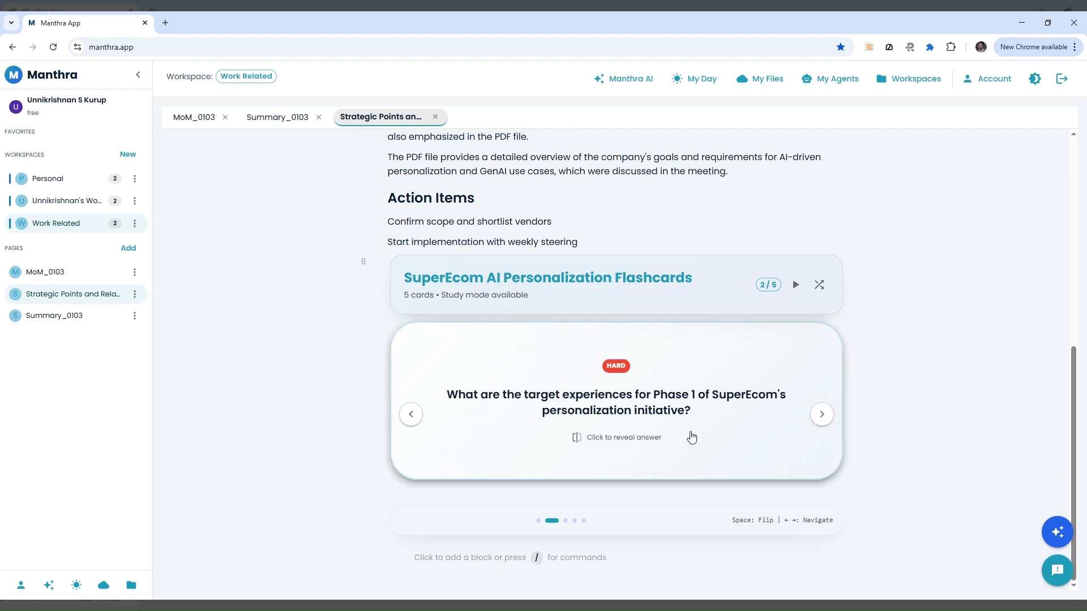
left_click(691, 437)
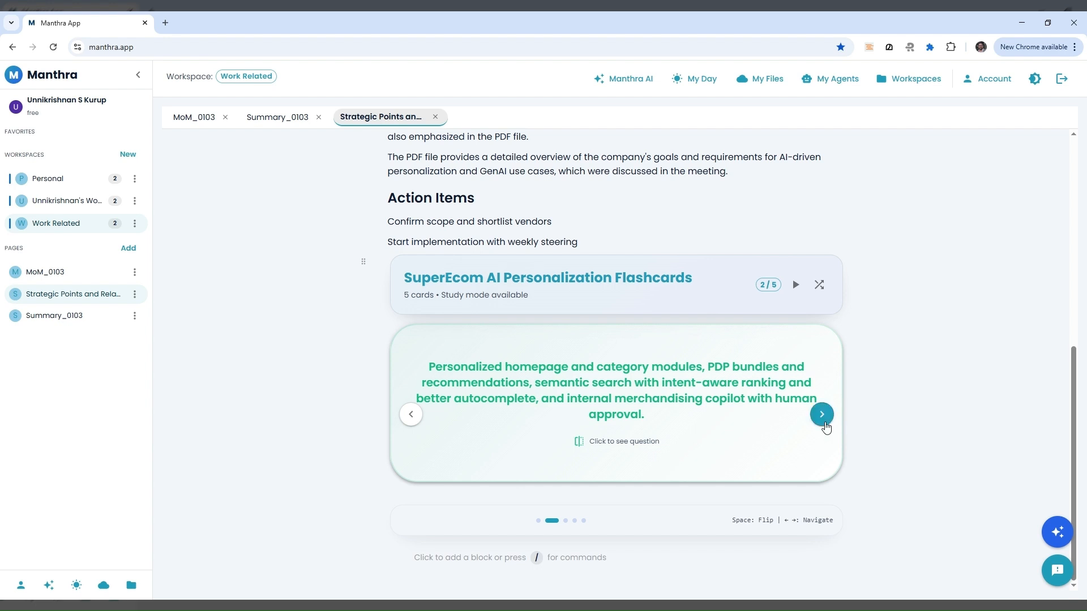
left_click(823, 416)
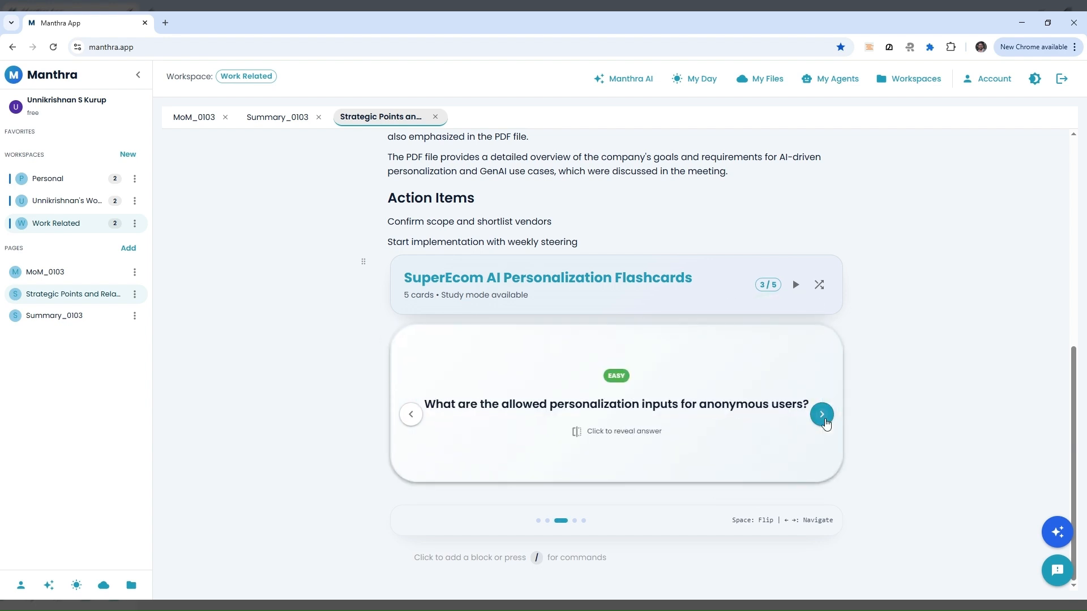